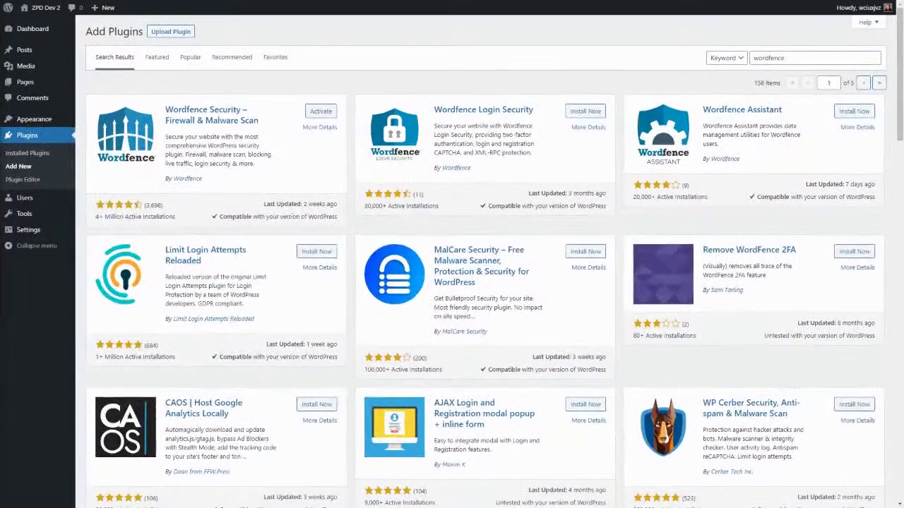
Step: Activate the installed Wordfence Security 7.5.3 plugin from its plugin card
{"action": "left_click", "coordinate": [315, 110]}
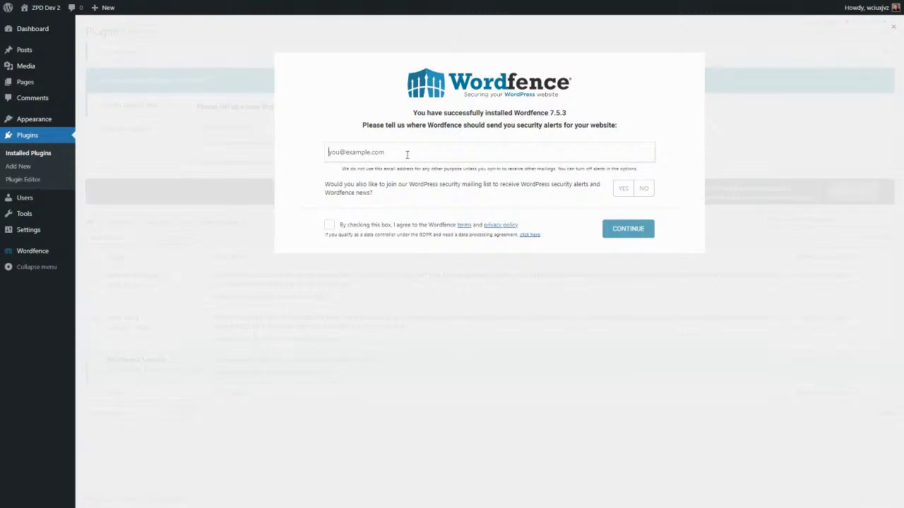
Step: Enter the site's security-alert e-mail, accept the terms, decline the mailing list, and skip the premium license key
{"action": "left_click", "coordinate": [393, 230]}
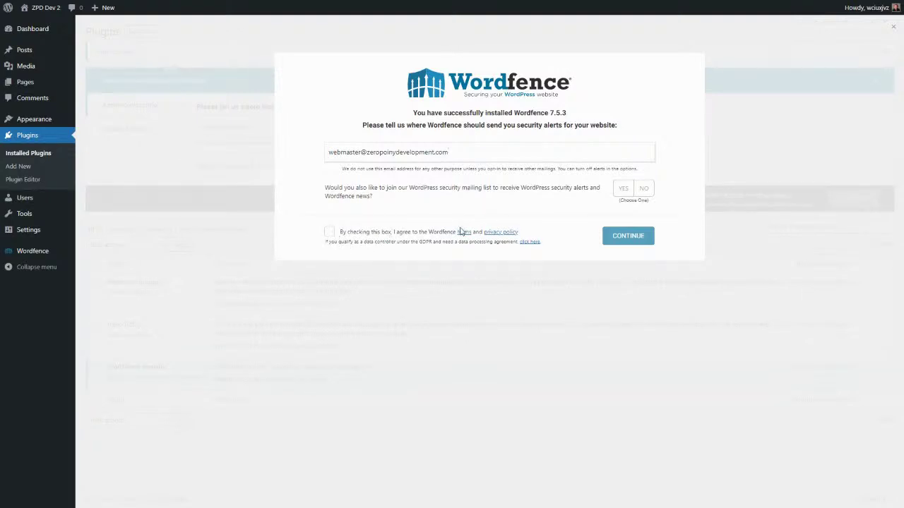
{"action": "left_click", "coordinate": [329, 234]}
{"action": "left_click", "coordinate": [645, 191]}
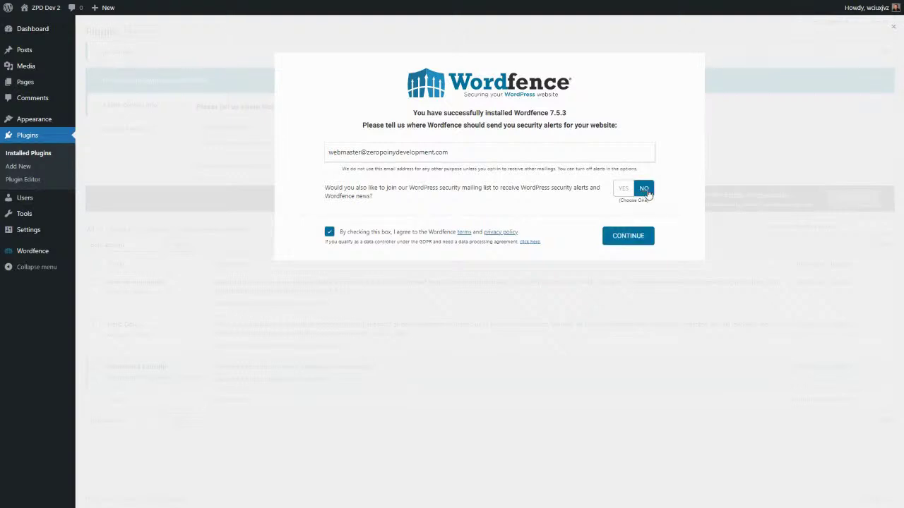
{"action": "left_click", "coordinate": [638, 243]}
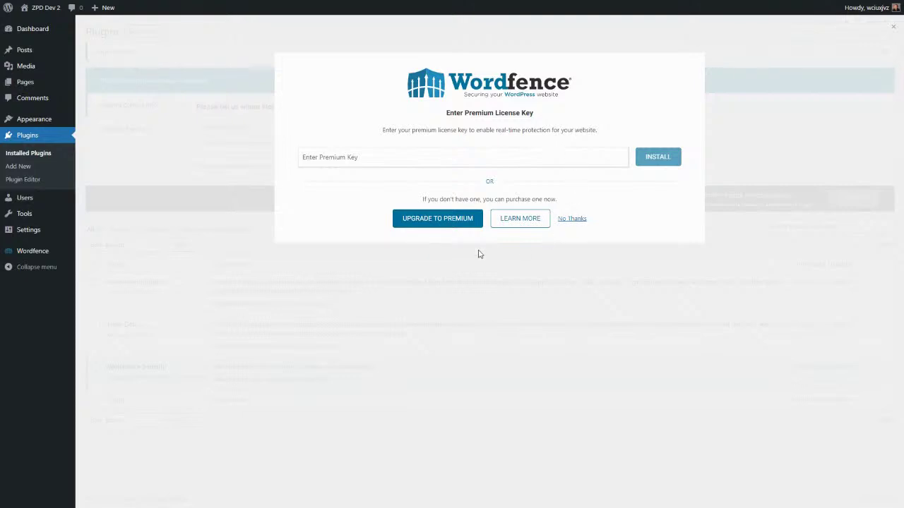
{"action": "left_click", "coordinate": [574, 218]}
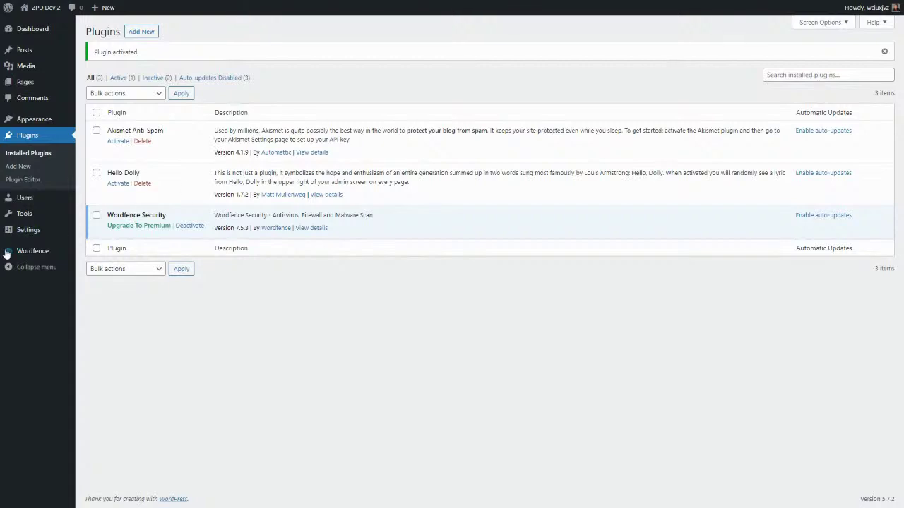
Step: Go to the WordPress dashboard and dismiss the Welcome to WordPress panel
{"action": "mouse_move", "coordinate": [28, 254]}
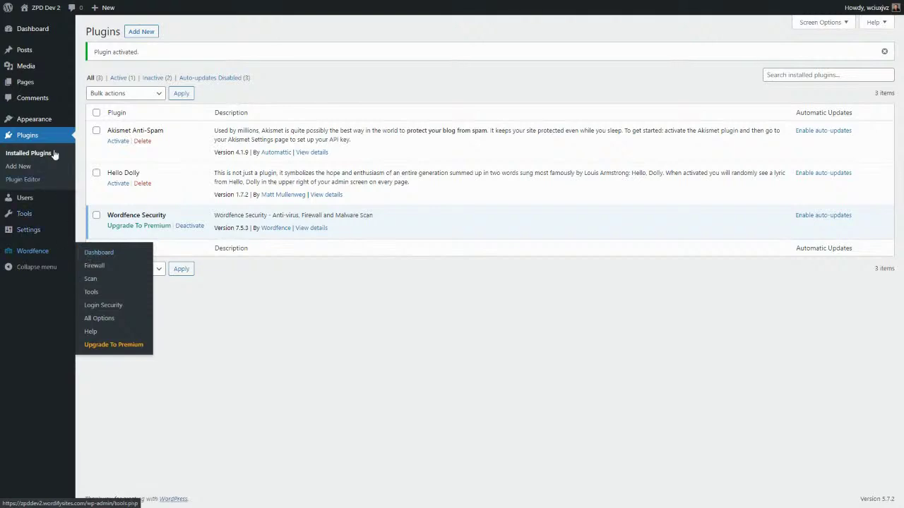
{"action": "left_click", "coordinate": [35, 31]}
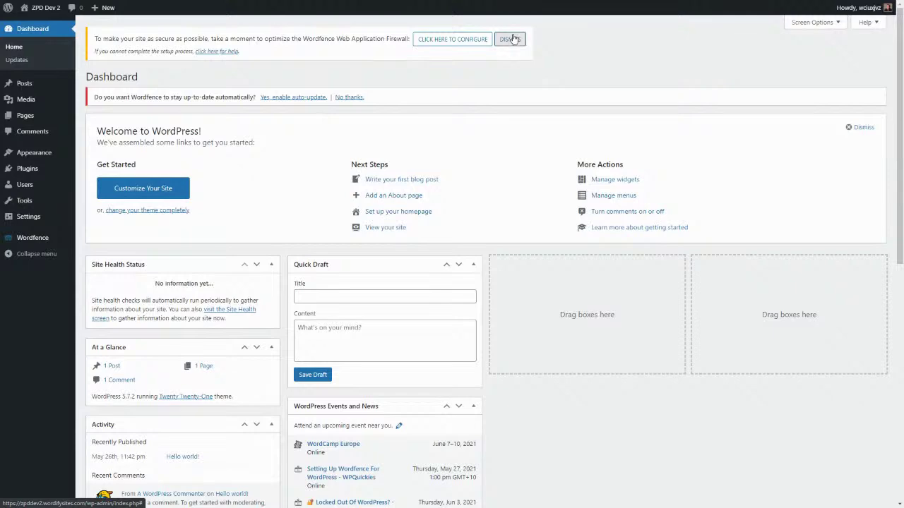
{"action": "left_click", "coordinate": [865, 127]}
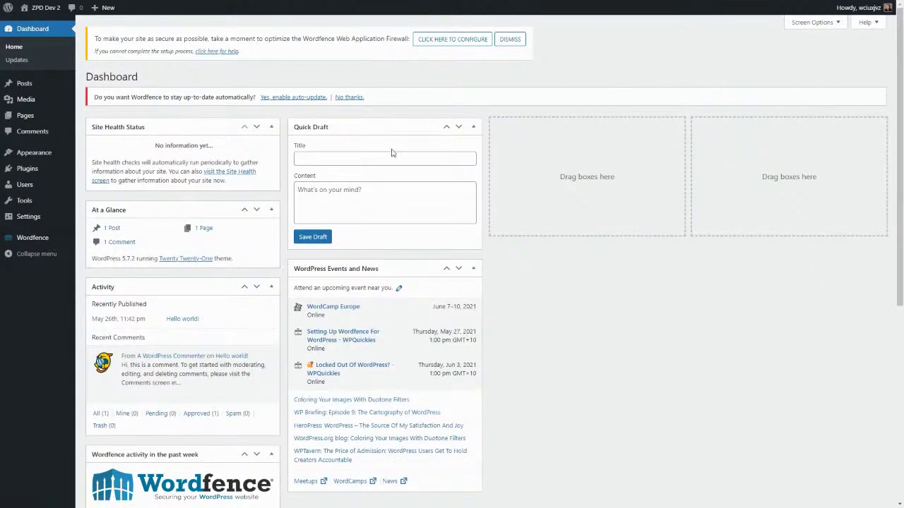
Step: Drag the Wordfence activity widget into the third dashboard column
{"action": "scroll", "coordinate": [293, 245], "scroll_direction": "down", "scroll_amount": 5}
{"action": "scroll", "coordinate": [293, 246], "scroll_direction": "up", "scroll_amount": 5}
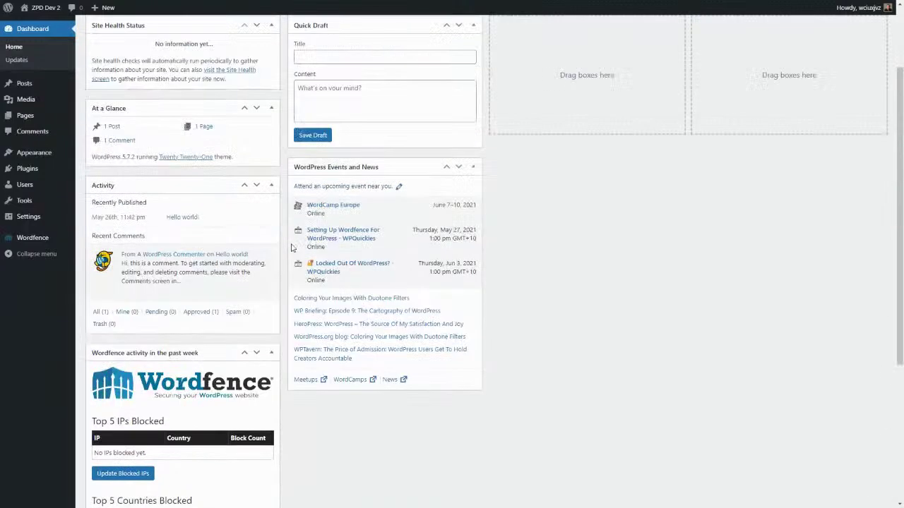
{"action": "scroll", "coordinate": [161, 211], "scroll_direction": "down", "scroll_amount": 5}
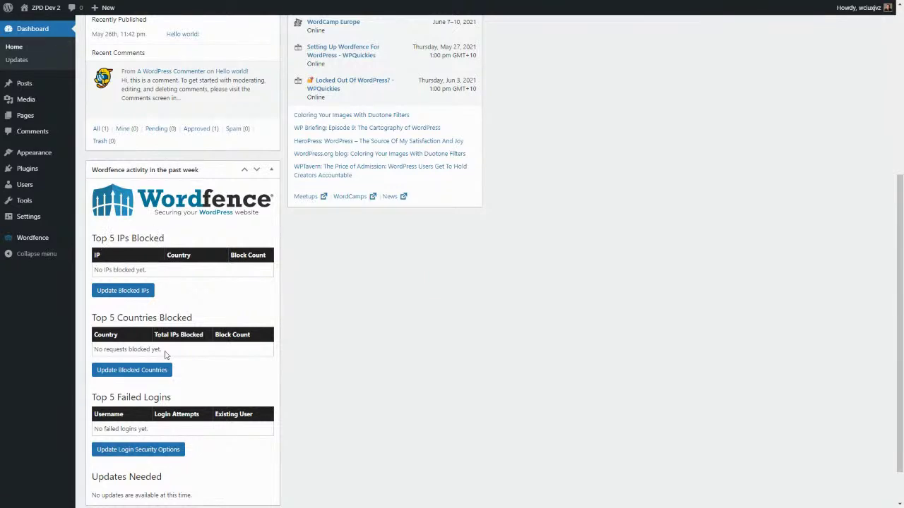
{"action": "scroll", "coordinate": [170, 412], "scroll_direction": "down", "scroll_amount": 1}
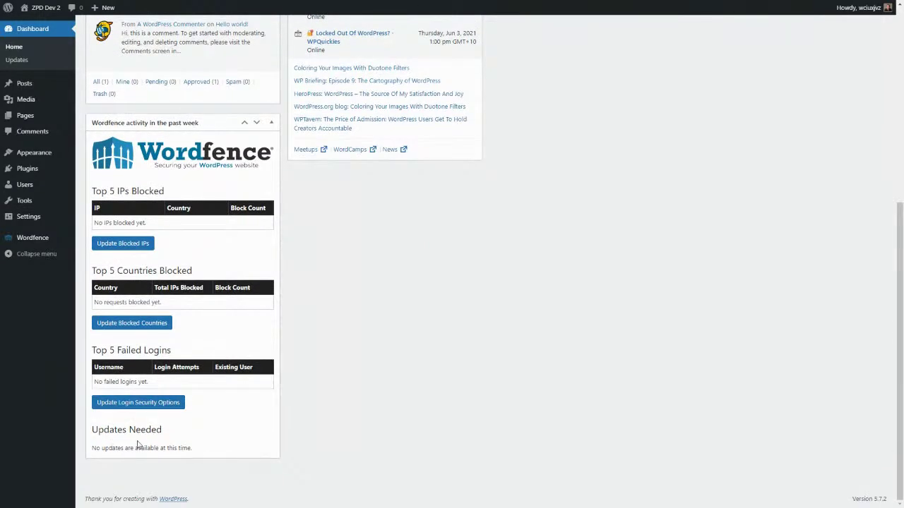
{"action": "left_click_drag", "start_coordinate": [141, 123], "coordinate": [545, 120]}
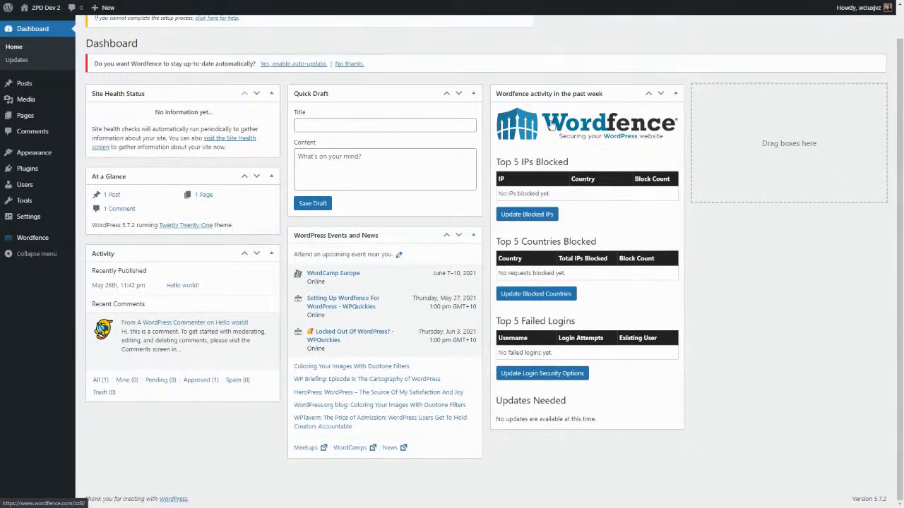
Step: Enable Wordfence auto-updates and go to the firewall configuration
{"action": "scroll", "coordinate": [292, 86], "scroll_direction": "up", "scroll_amount": 1}
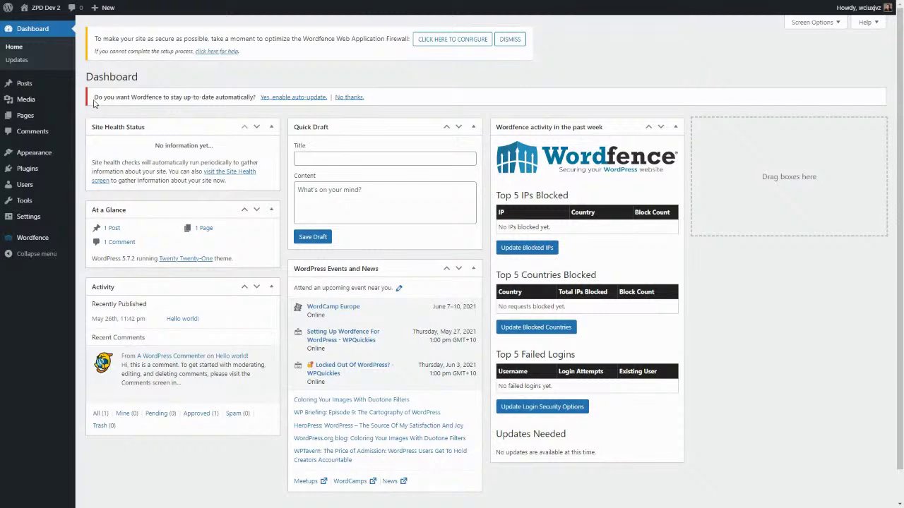
{"action": "left_click", "coordinate": [284, 99]}
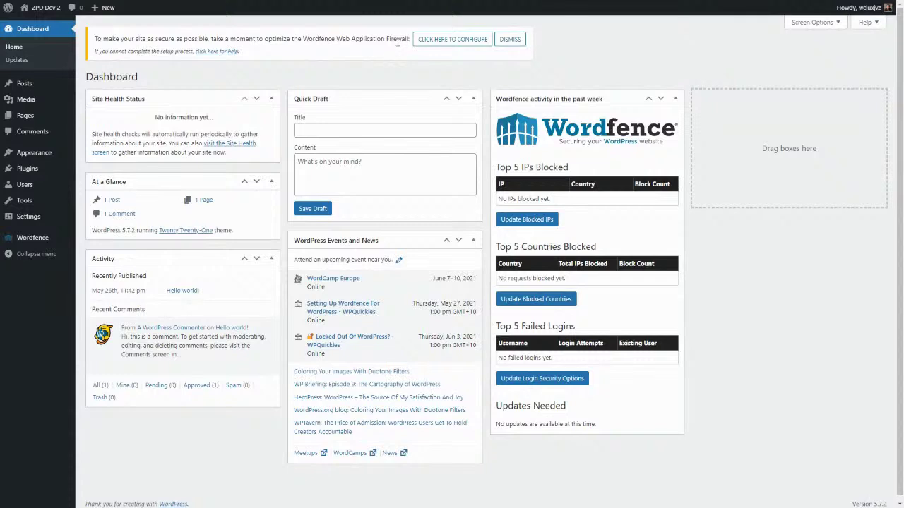
{"action": "left_click", "coordinate": [452, 40]}
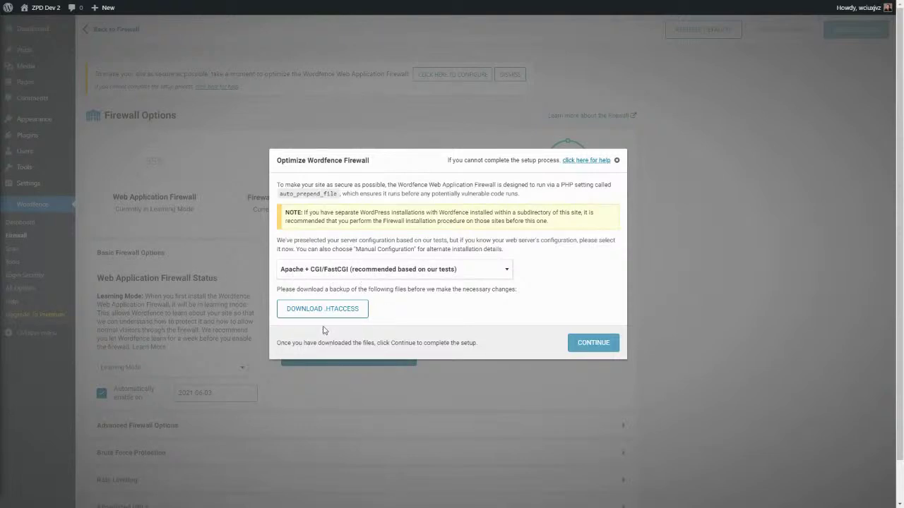
Step: Skip saving the .htaccess backup, apply the Apache + CGI/FastCGI firewall optimization, and dismiss the success and setup notices
{"action": "left_click", "coordinate": [330, 311]}
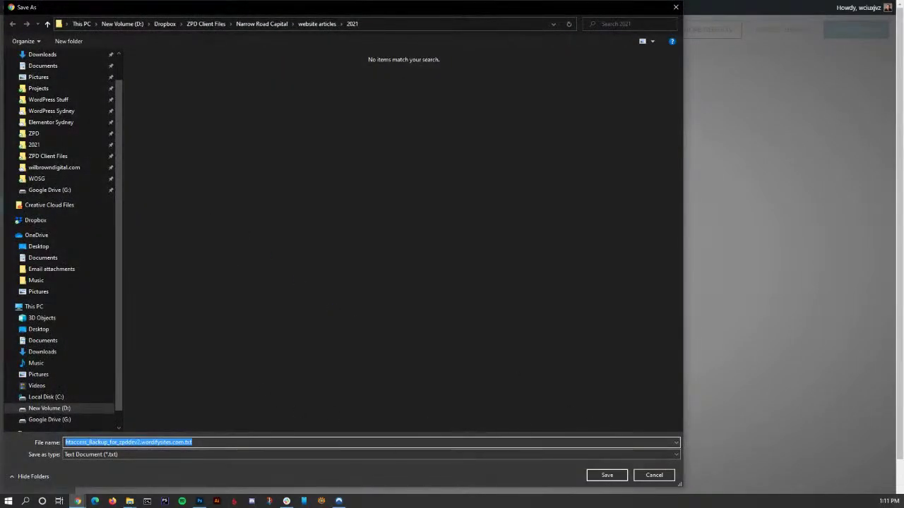
{"action": "left_click", "coordinate": [655, 478]}
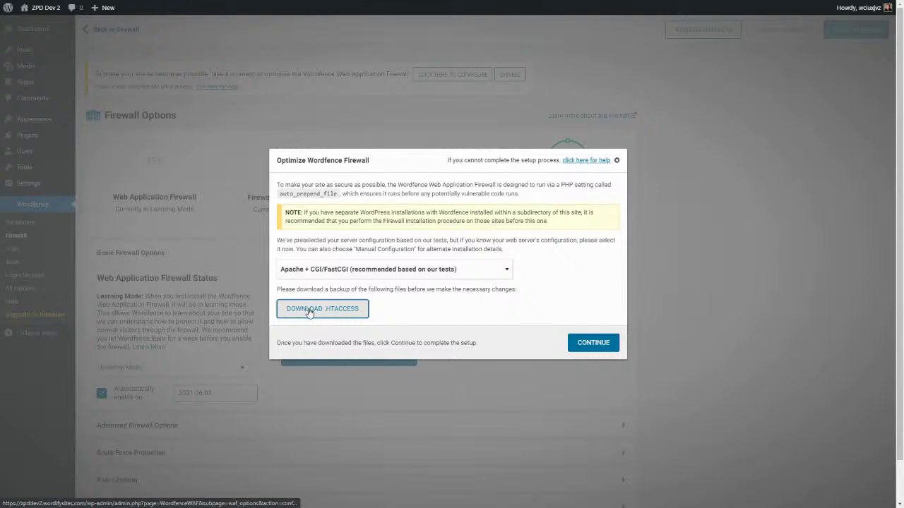
{"action": "left_click", "coordinate": [594, 344]}
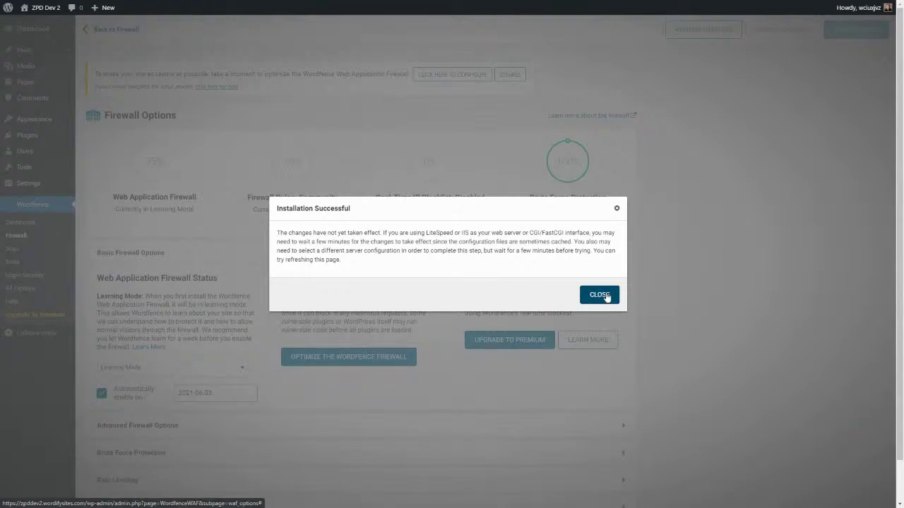
{"action": "left_click", "coordinate": [606, 296]}
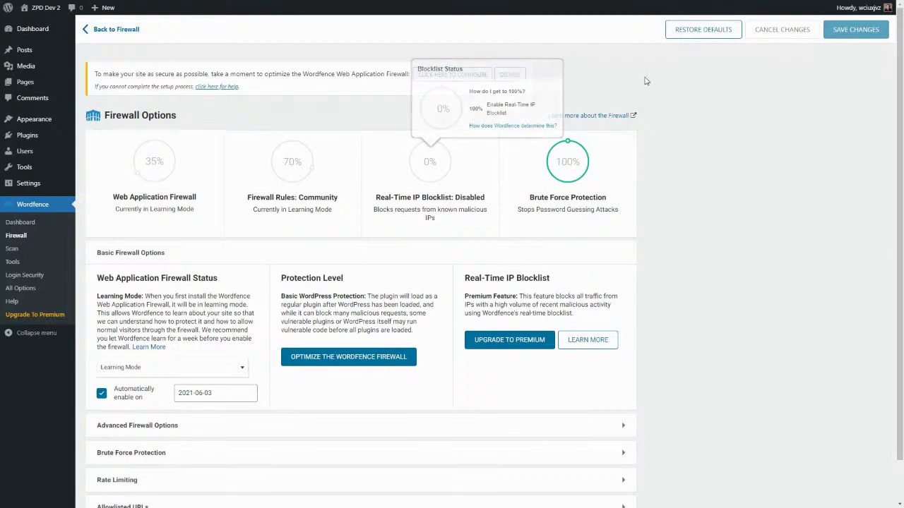
{"action": "left_click", "coordinate": [511, 73]}
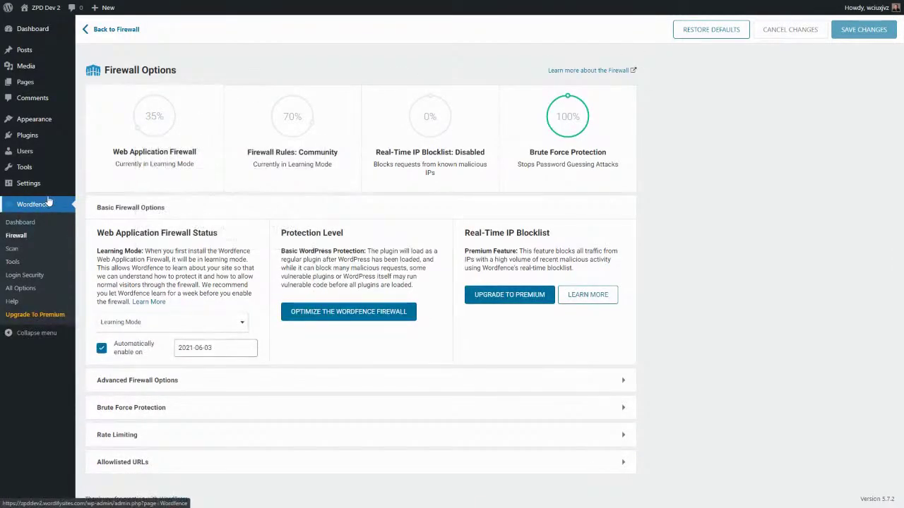
{"action": "left_click", "coordinate": [18, 225]}
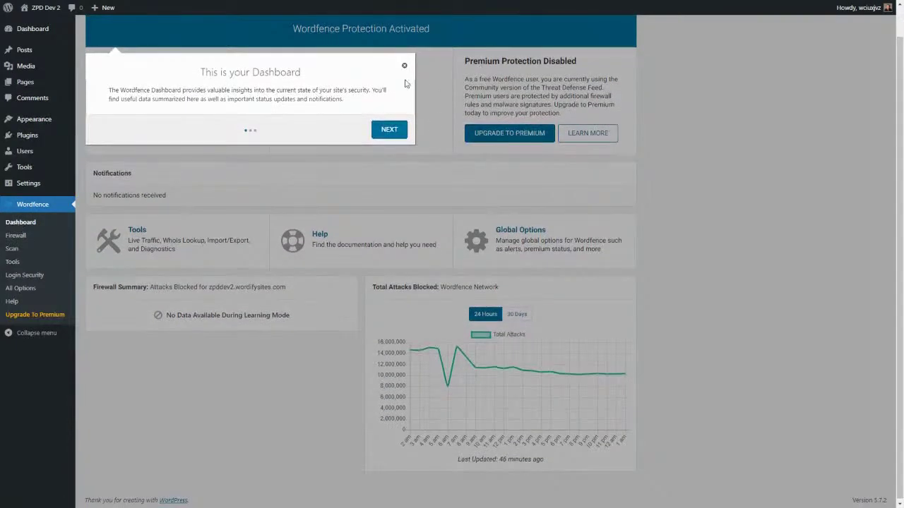
{"action": "left_click", "coordinate": [404, 65]}
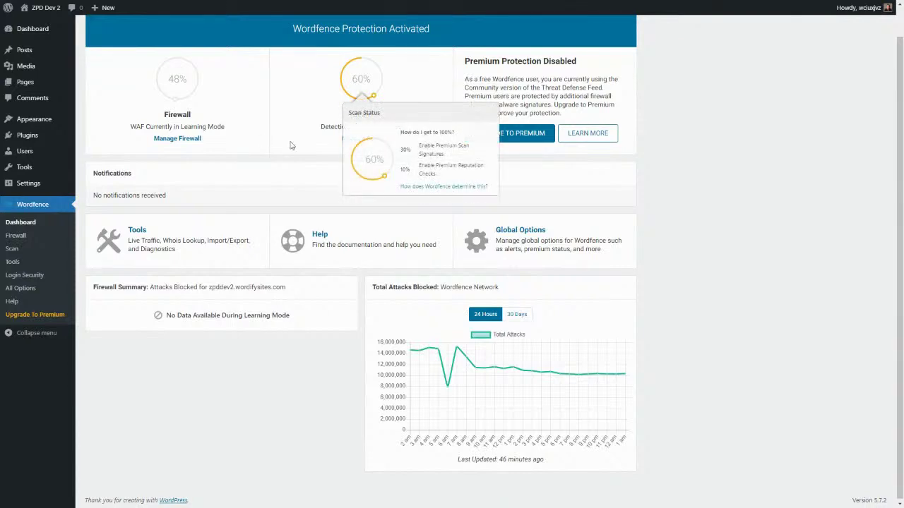
{"action": "left_click", "coordinate": [313, 151]}
{"action": "scroll", "coordinate": [313, 151], "scroll_direction": "up", "scroll_amount": 1}
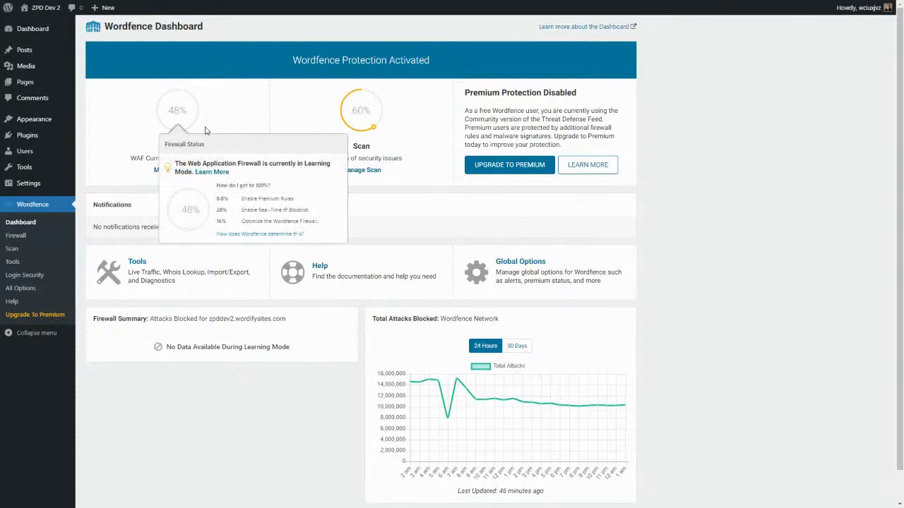
{"action": "mouse_move", "coordinate": [186, 114]}
{"action": "mouse_move", "coordinate": [366, 113]}
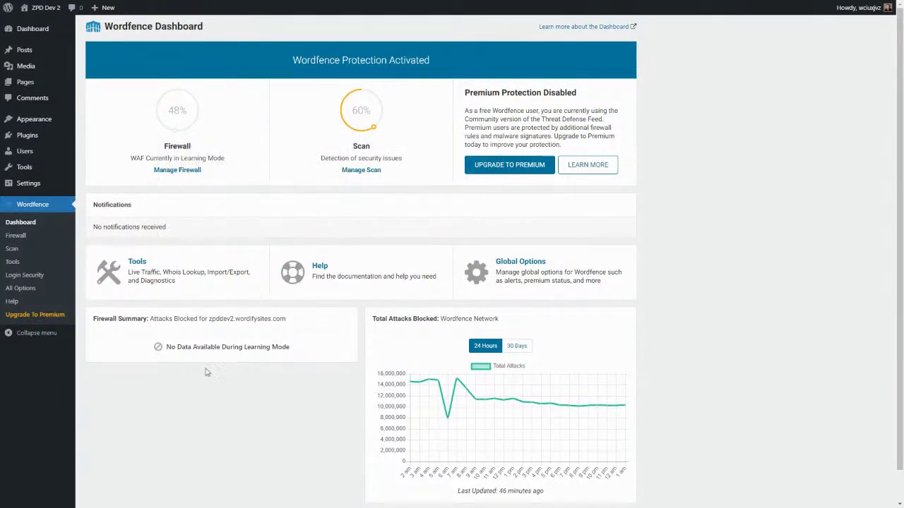
{"action": "scroll", "coordinate": [229, 393], "scroll_direction": "down", "scroll_amount": 1}
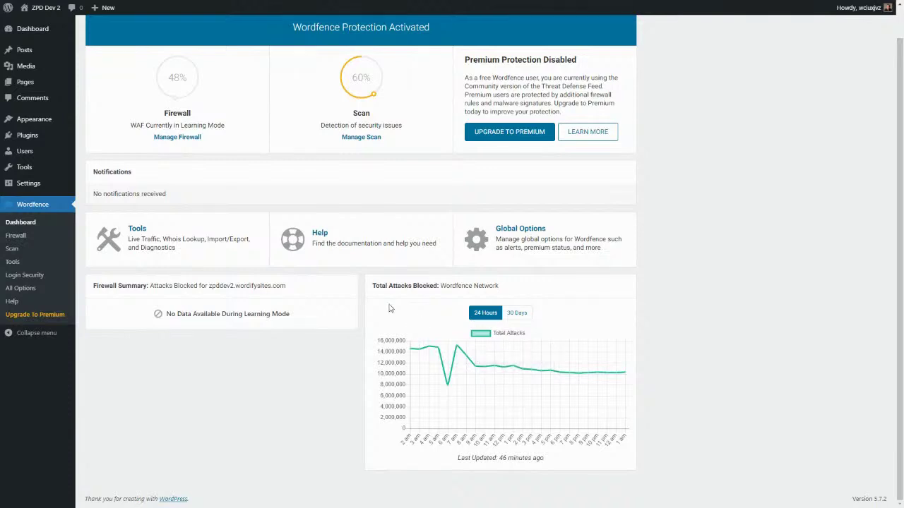
{"action": "mouse_move", "coordinate": [447, 359]}
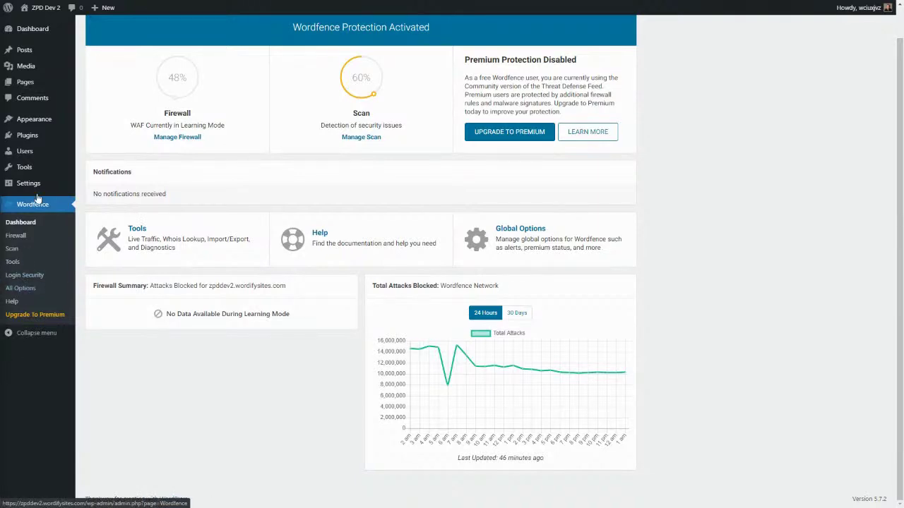
Step: Go to Wordfence's All Options page from the sidebar
{"action": "left_click", "coordinate": [31, 290]}
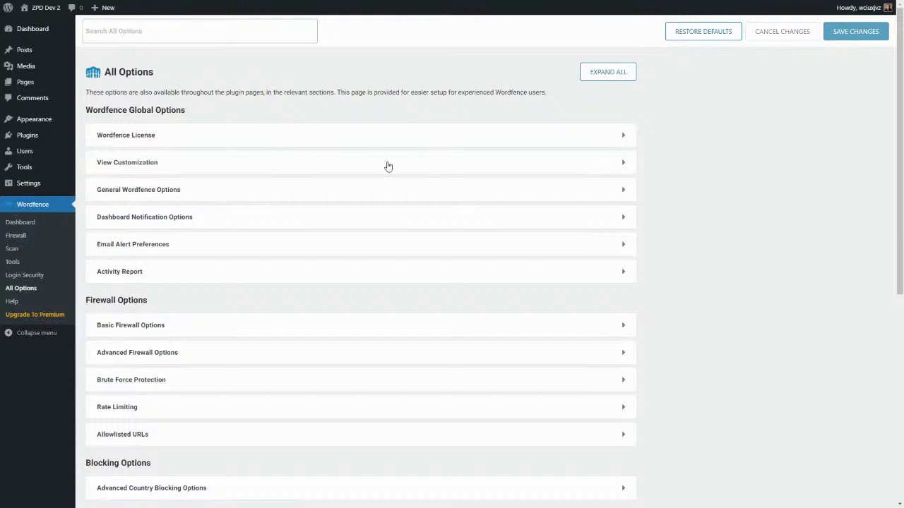
Step: In View Customization, enable the 'Blocking' and 'Live Traffic' menu items and save
{"action": "left_click", "coordinate": [623, 165]}
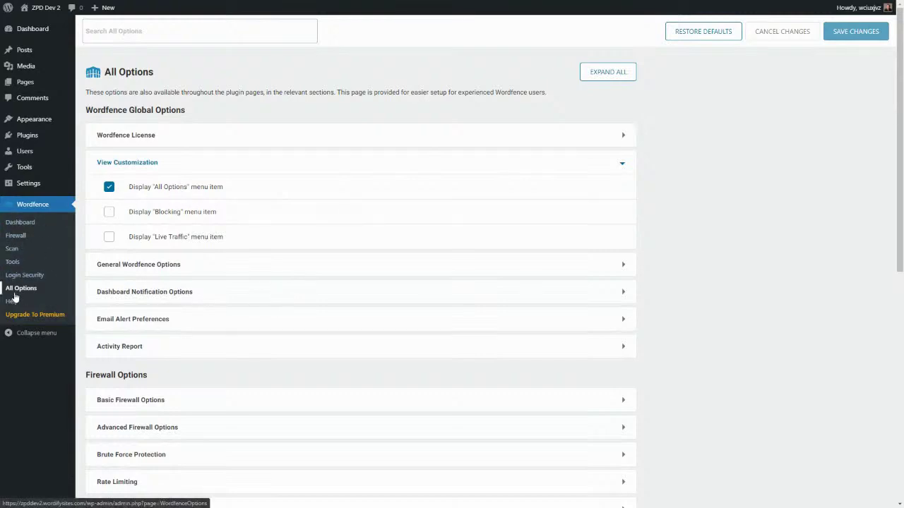
{"action": "left_click", "coordinate": [109, 213]}
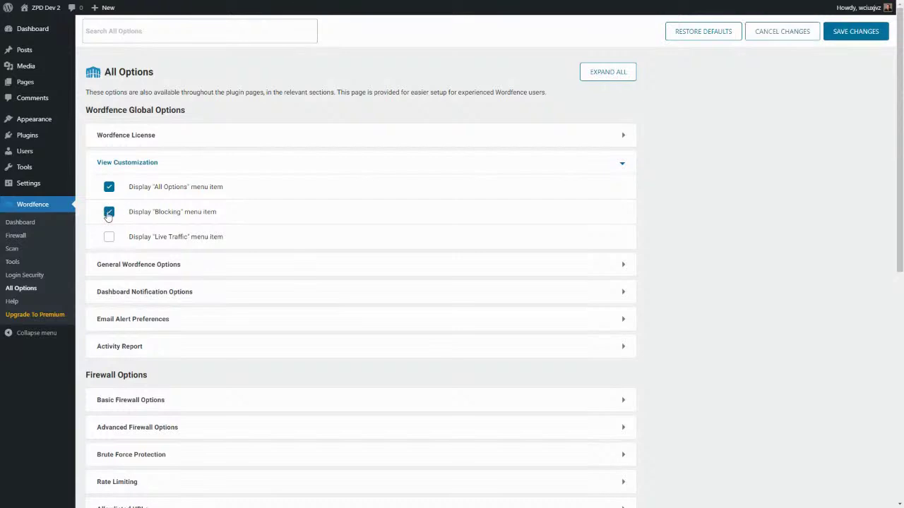
{"action": "left_click", "coordinate": [108, 240]}
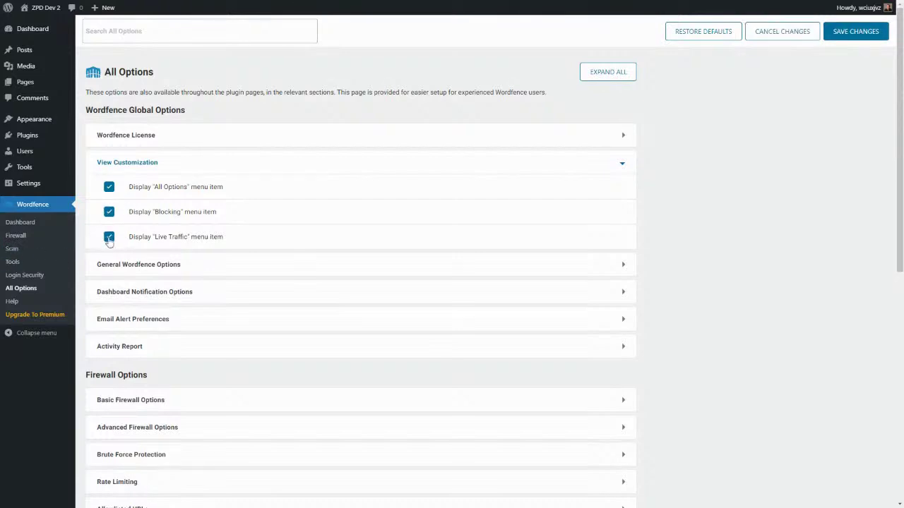
{"action": "left_click", "coordinate": [854, 33]}
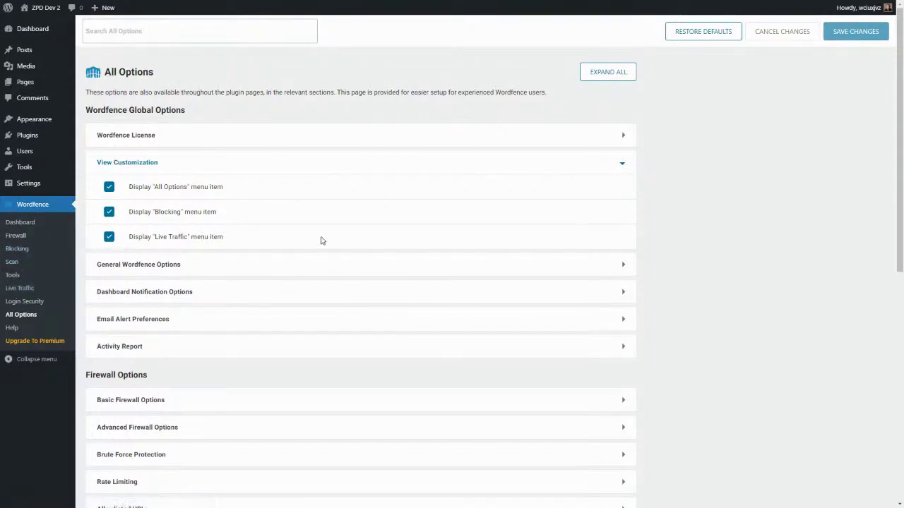
{"action": "left_click", "coordinate": [624, 167]}
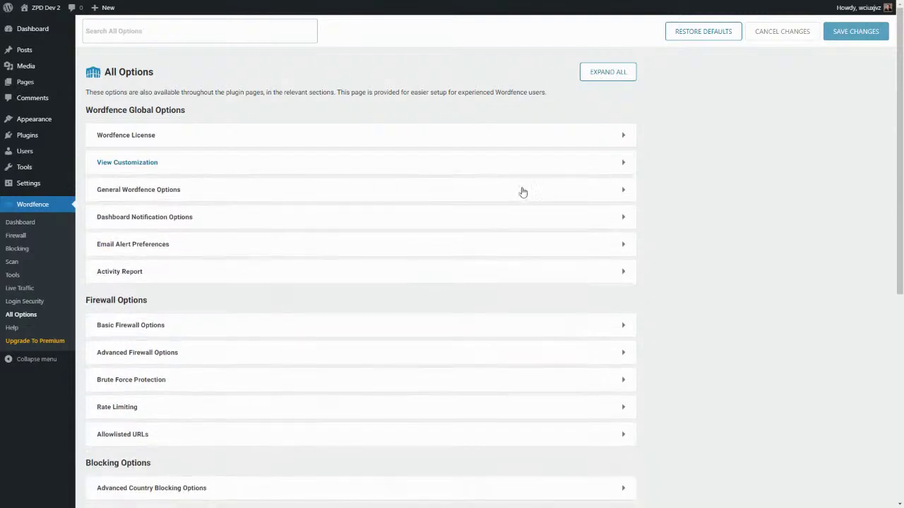
Step: Expand General Wordfence Options and review the alert e-mail address and detected IP settings
{"action": "left_click", "coordinate": [622, 192]}
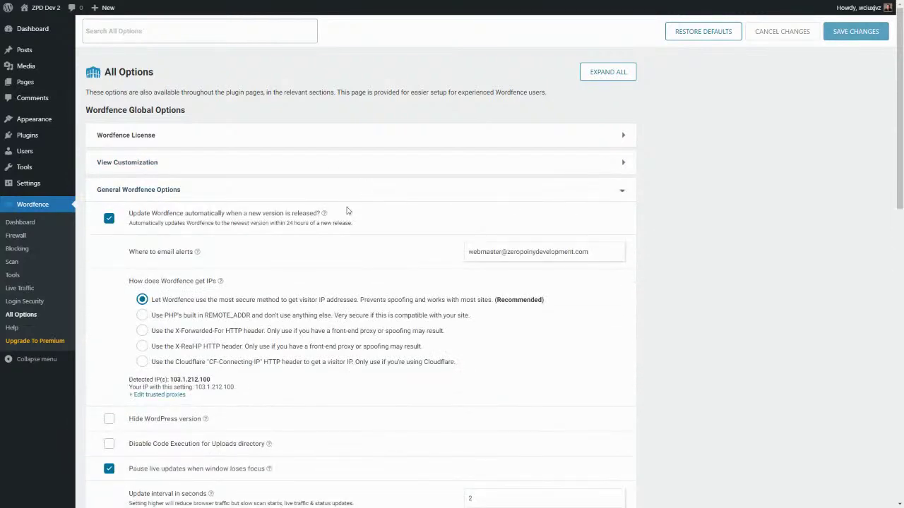
{"action": "scroll", "coordinate": [236, 287], "scroll_direction": "down", "scroll_amount": 1}
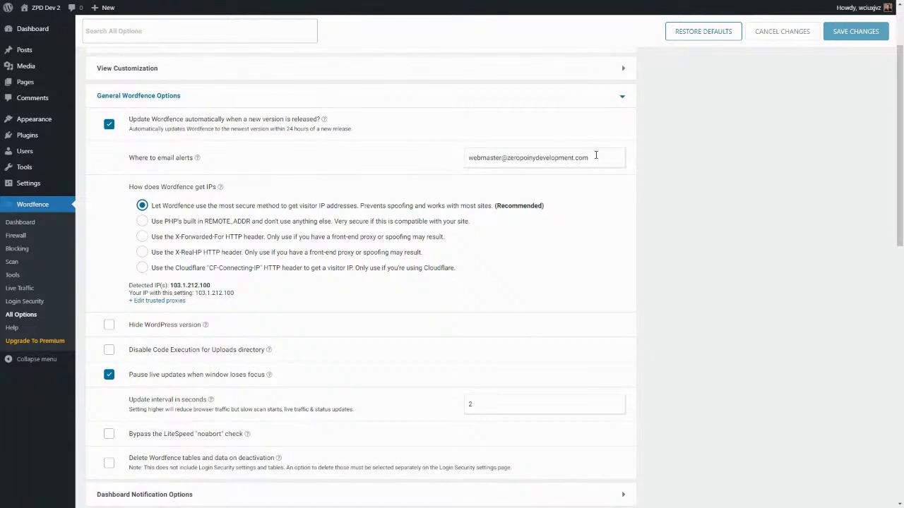
{"action": "left_click_drag", "start_coordinate": [590, 157], "coordinate": [469, 157]}
{"action": "left_click", "coordinate": [365, 172]}
{"action": "scroll", "coordinate": [311, 205], "scroll_direction": "down", "scroll_amount": 1}
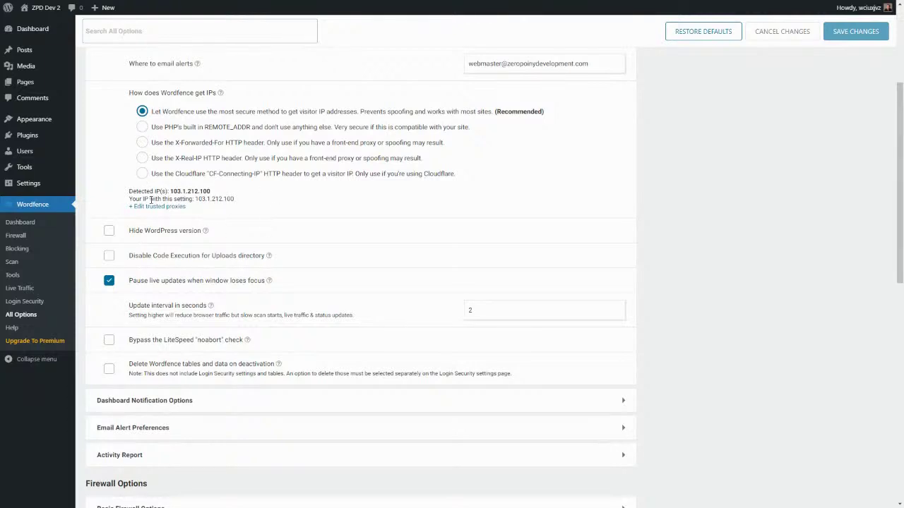
{"action": "left_click_drag", "start_coordinate": [129, 192], "coordinate": [173, 191]}
{"action": "left_click", "coordinate": [224, 195]}
{"action": "left_click", "coordinate": [219, 196]}
{"action": "scroll", "coordinate": [178, 216], "scroll_direction": "down", "scroll_amount": 1}
{"action": "scroll", "coordinate": [178, 216], "scroll_direction": "down", "scroll_amount": 3}
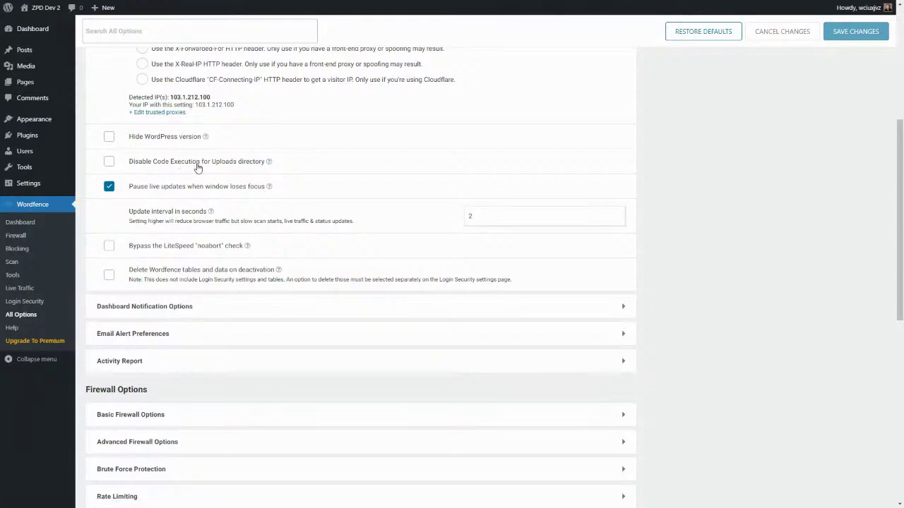
{"action": "scroll", "coordinate": [198, 177], "scroll_direction": "down", "scroll_amount": 2}
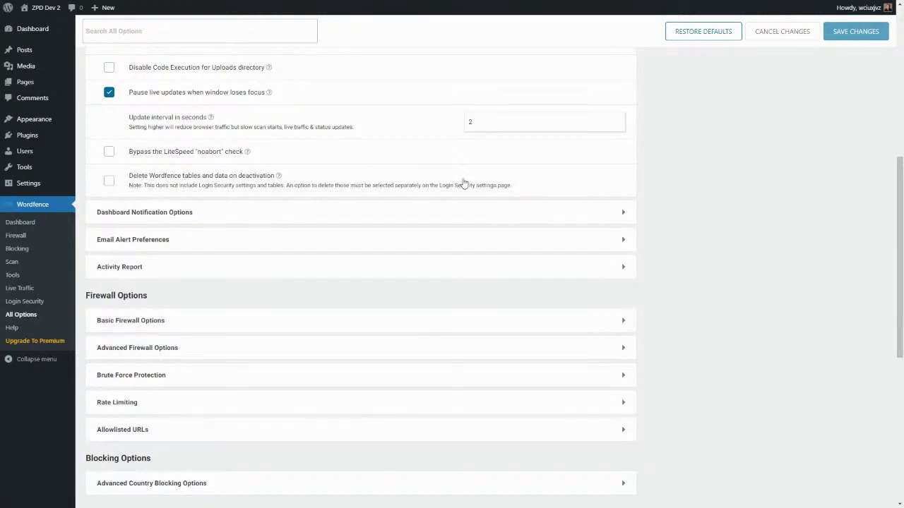
{"action": "scroll", "coordinate": [536, 173], "scroll_direction": "up", "scroll_amount": 3}
{"action": "scroll", "coordinate": [619, 153], "scroll_direction": "up", "scroll_amount": 3}
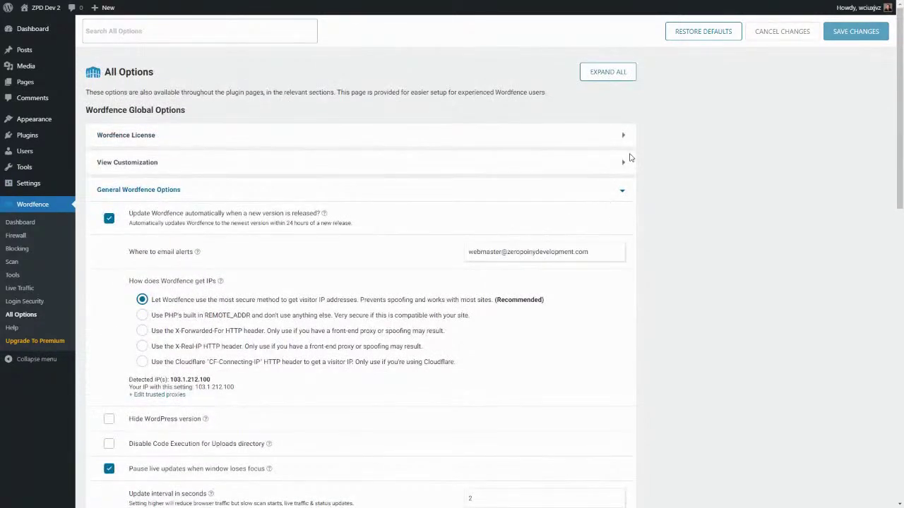
Step: Collapse General Options, look through Dashboard Notification Options, then expand Email Alert Preferences
{"action": "left_click", "coordinate": [623, 191]}
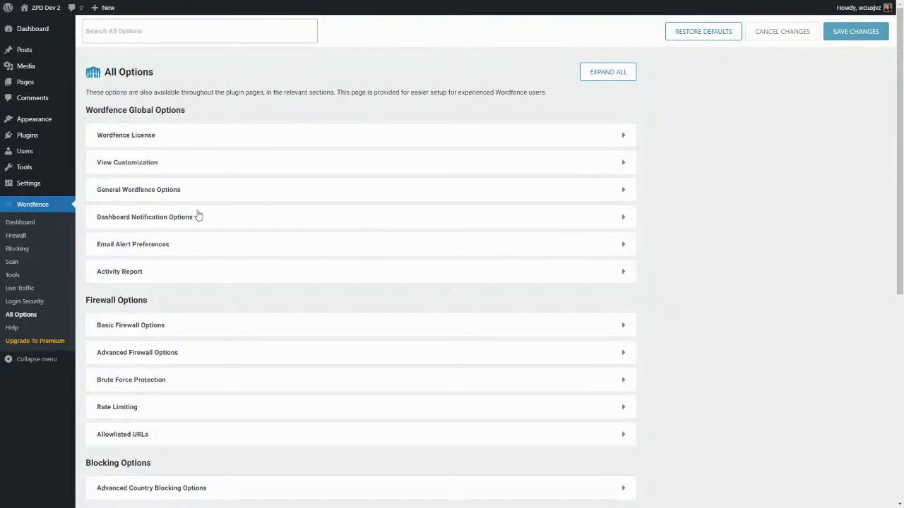
{"action": "left_click", "coordinate": [624, 219]}
{"action": "scroll", "coordinate": [283, 271], "scroll_direction": "down", "scroll_amount": 1}
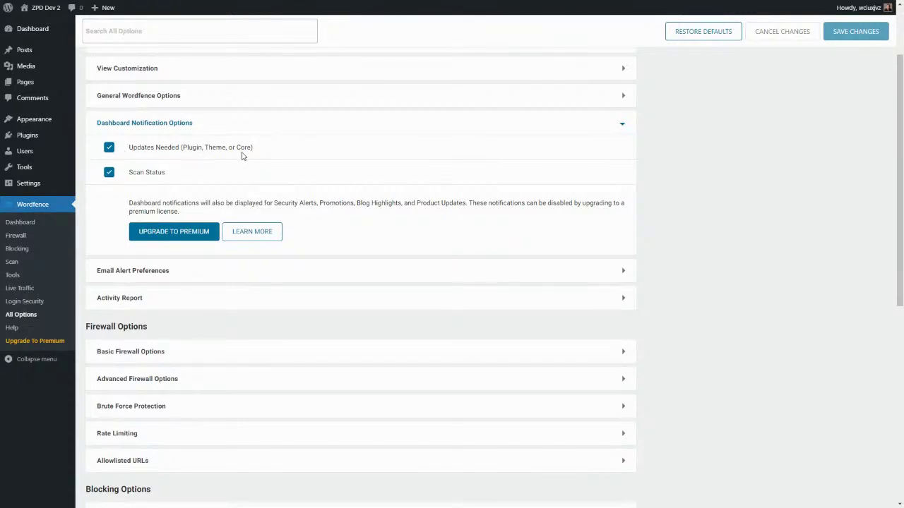
{"action": "left_click", "coordinate": [624, 128]}
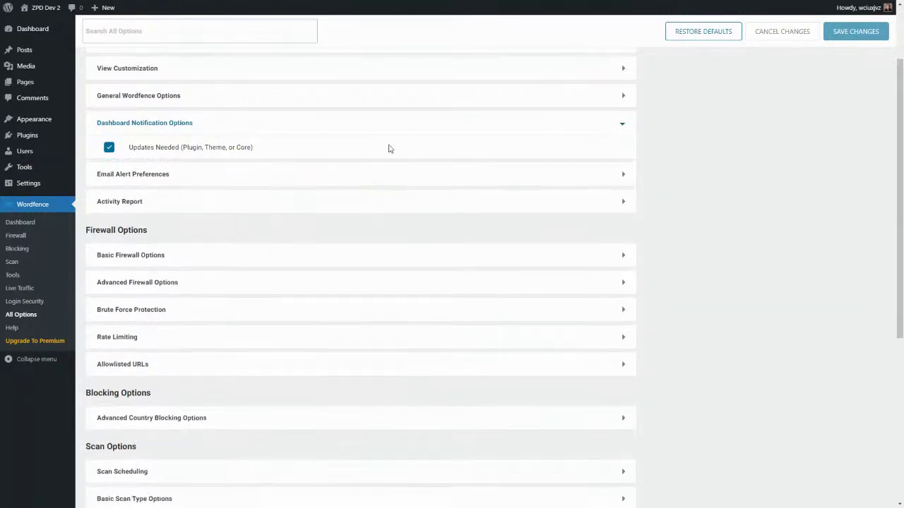
{"action": "left_click", "coordinate": [621, 154]}
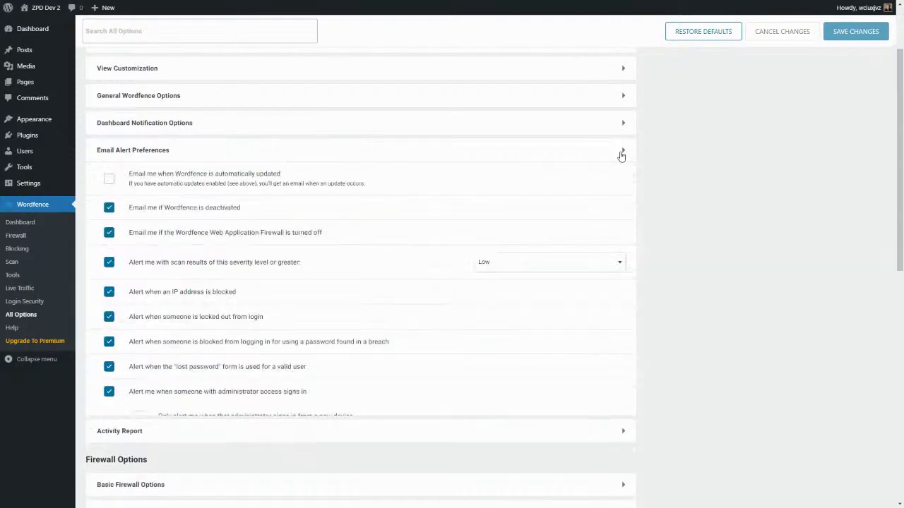
Step: Turn off e-mail alerts for IP blocks, lockouts, breached-password blocks and lost-password form use
{"action": "scroll", "coordinate": [406, 171], "scroll_direction": "down", "scroll_amount": 3}
{"action": "scroll", "coordinate": [406, 171], "scroll_direction": "up", "scroll_amount": 3}
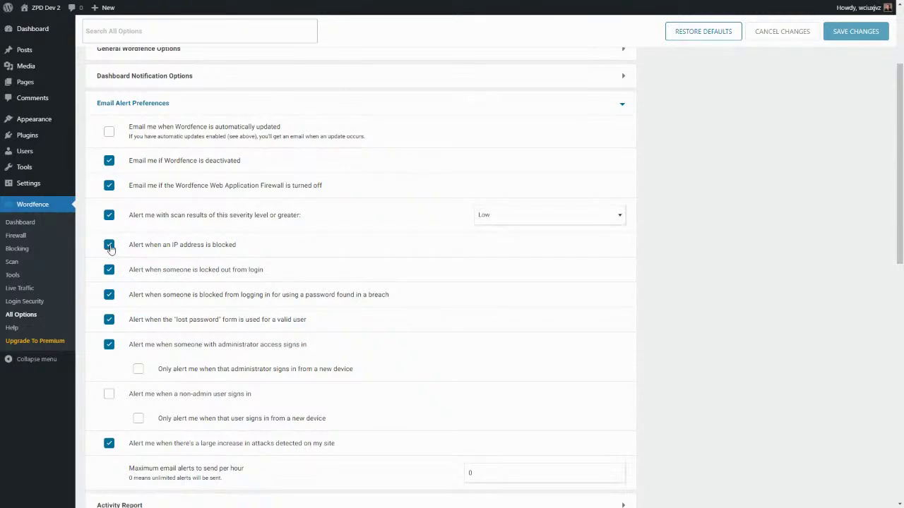
{"action": "left_click", "coordinate": [110, 246]}
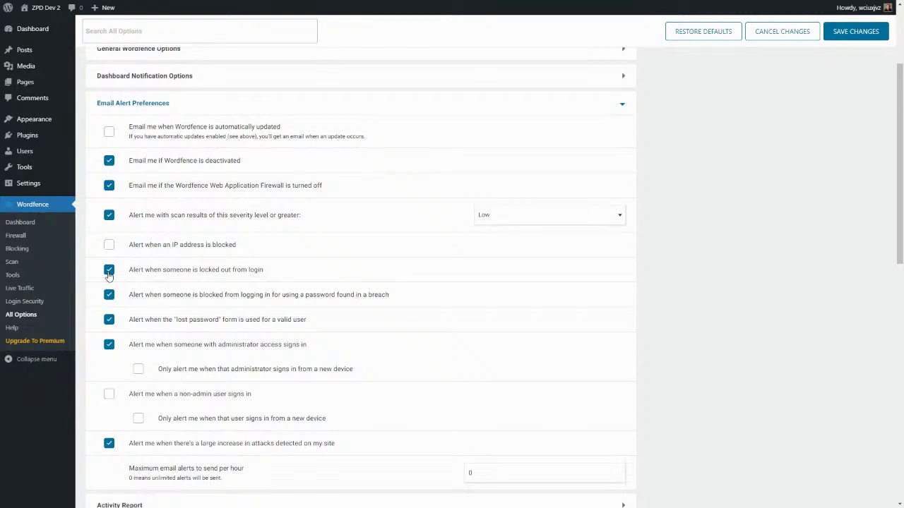
{"action": "left_click", "coordinate": [108, 274]}
{"action": "left_click", "coordinate": [110, 297]}
{"action": "scroll", "coordinate": [186, 342], "scroll_direction": "down", "scroll_amount": 1}
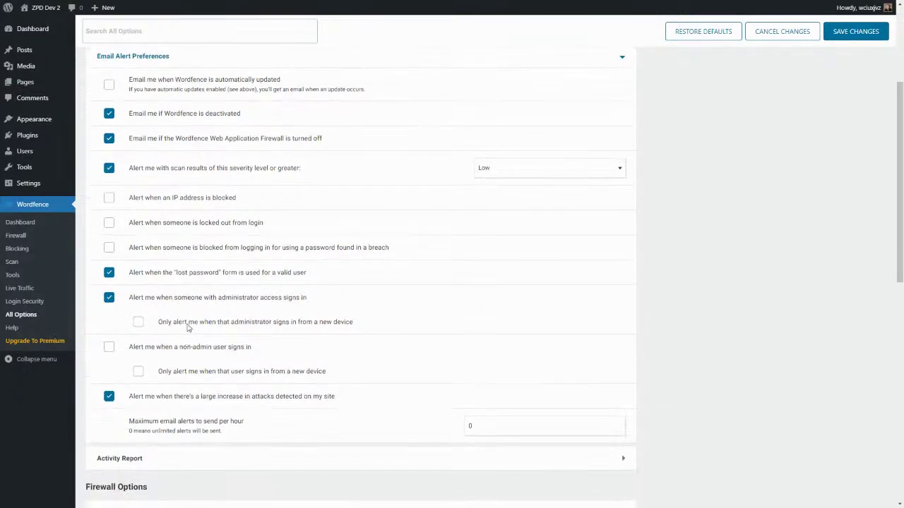
{"action": "left_click", "coordinate": [109, 274]}
Step: Set the Activity Report email summary frequency to Once a month
{"action": "scroll", "coordinate": [357, 385], "scroll_direction": "down", "scroll_amount": 2}
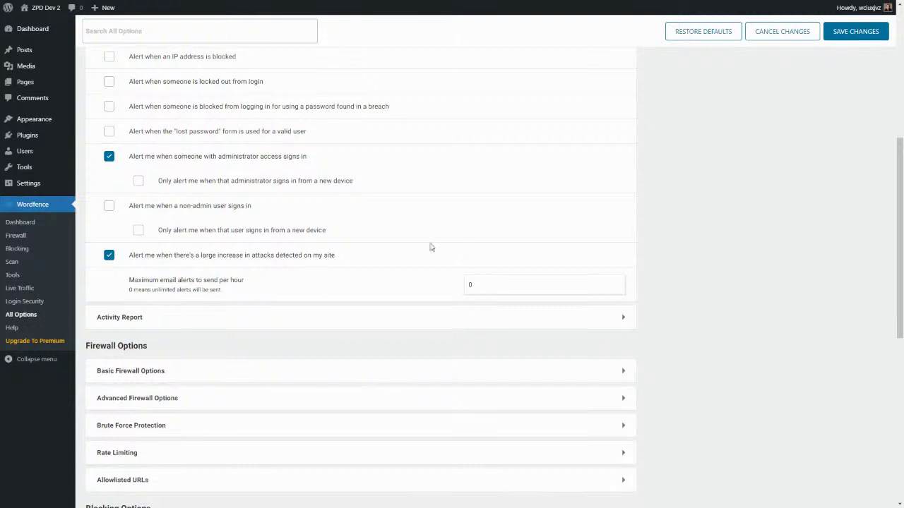
{"action": "left_click", "coordinate": [621, 318]}
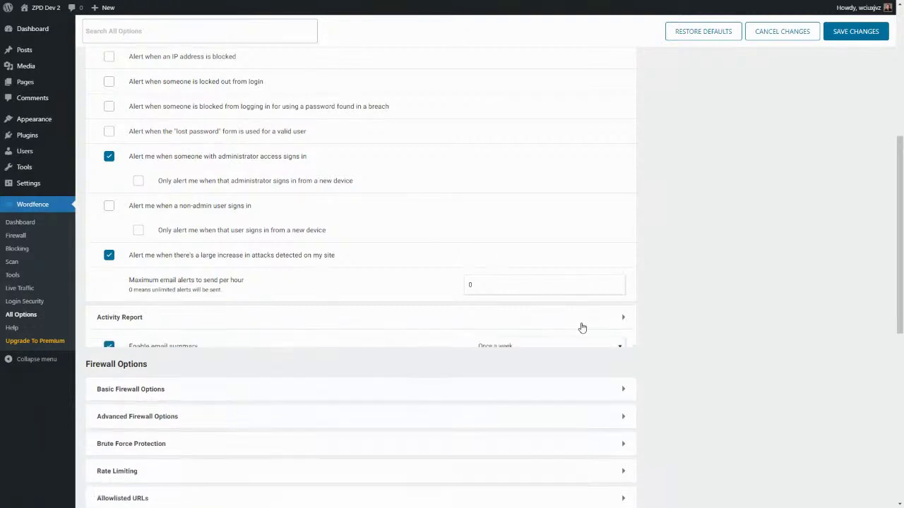
{"action": "scroll", "coordinate": [494, 329], "scroll_direction": "down", "scroll_amount": 1}
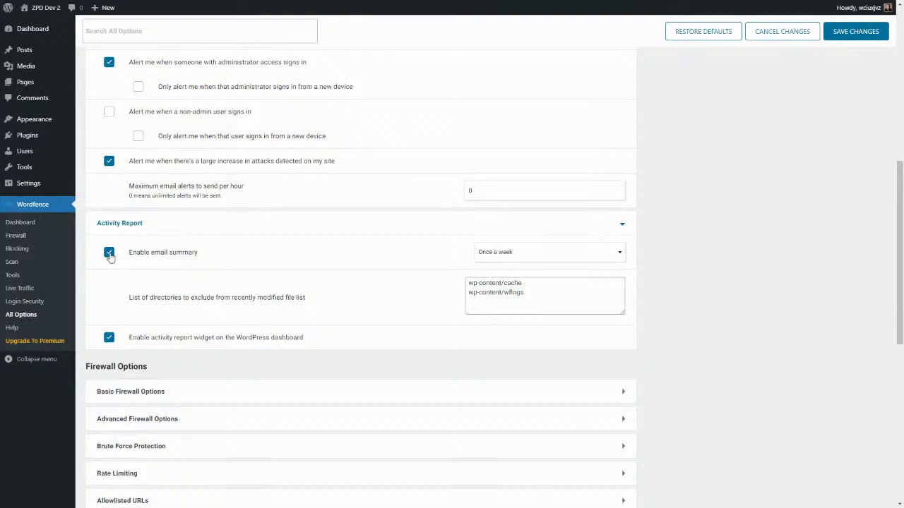
{"action": "left_click", "coordinate": [496, 255]}
{"action": "left_click", "coordinate": [495, 305]}
Step: Collapse the Email Alert Preferences and Activity Report sections
{"action": "scroll", "coordinate": [303, 268], "scroll_direction": "down", "scroll_amount": 1}
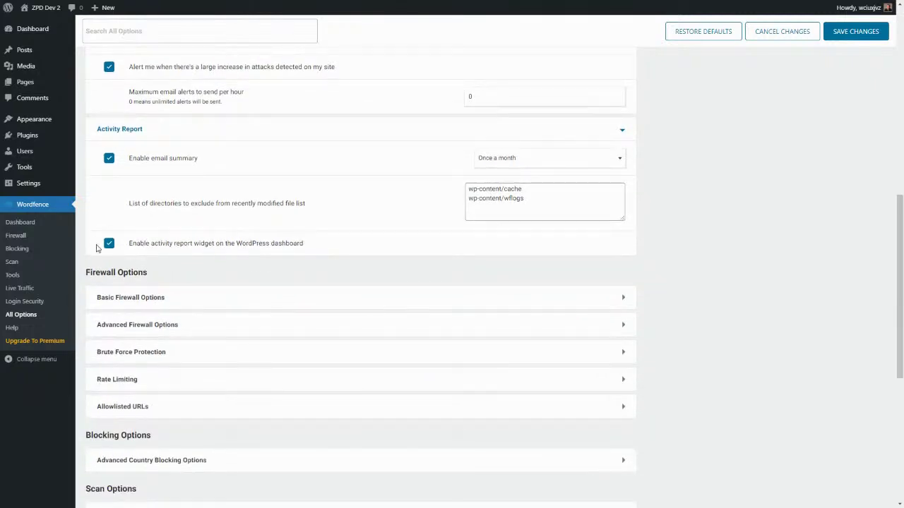
{"action": "scroll", "coordinate": [457, 264], "scroll_direction": "down", "scroll_amount": 1}
{"action": "scroll", "coordinate": [316, 208], "scroll_direction": "up", "scroll_amount": 2}
{"action": "scroll", "coordinate": [316, 208], "scroll_direction": "up", "scroll_amount": 5}
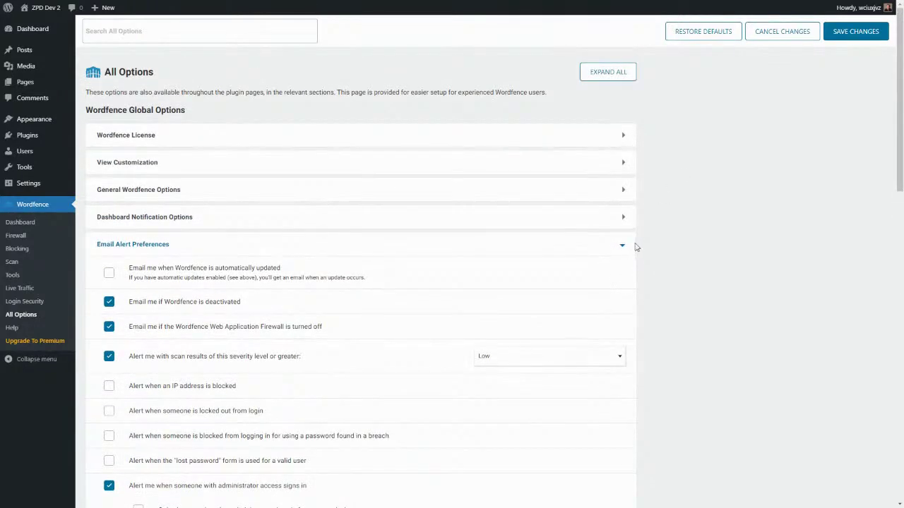
{"action": "left_click", "coordinate": [622, 246]}
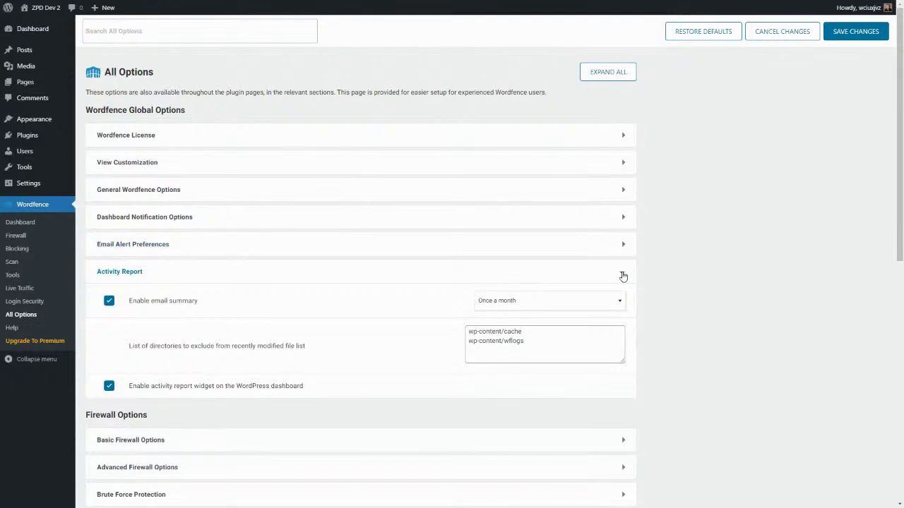
{"action": "left_click", "coordinate": [623, 281]}
{"action": "scroll", "coordinate": [321, 305], "scroll_direction": "down", "scroll_amount": 3}
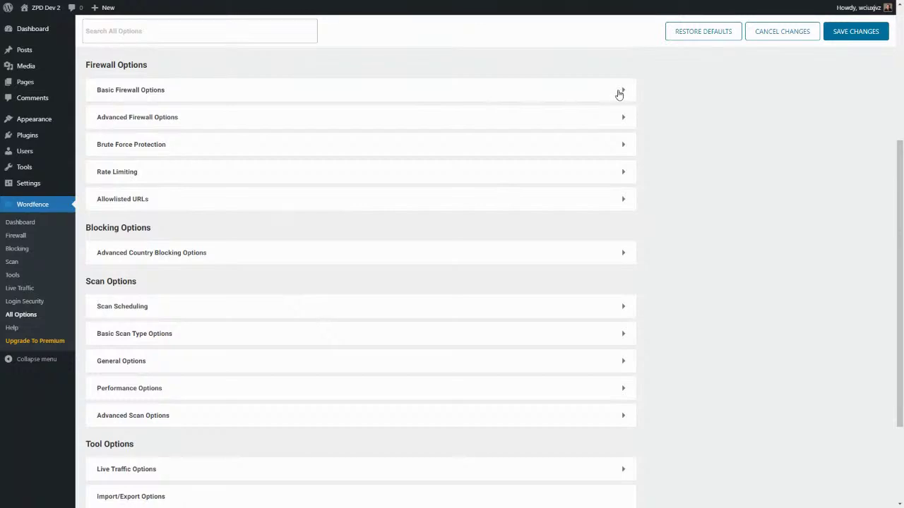
{"action": "left_click", "coordinate": [623, 93]}
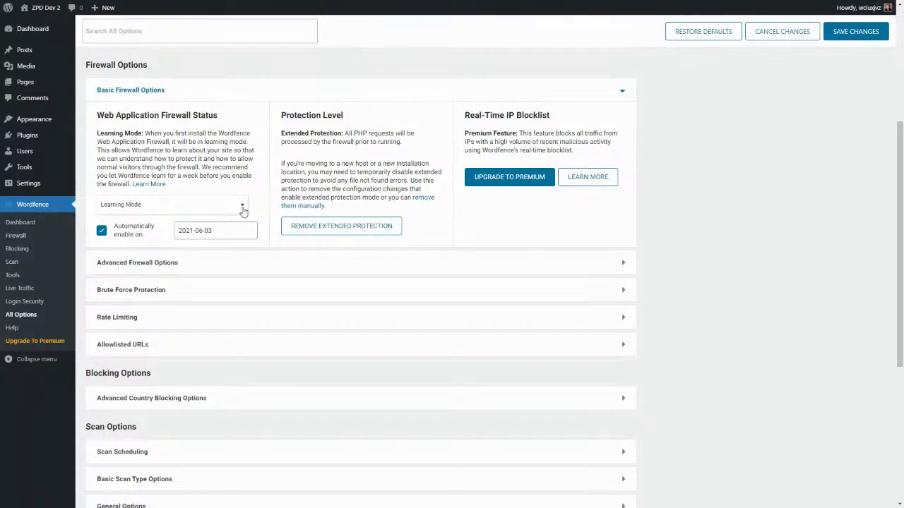
{"action": "left_click", "coordinate": [243, 208]}
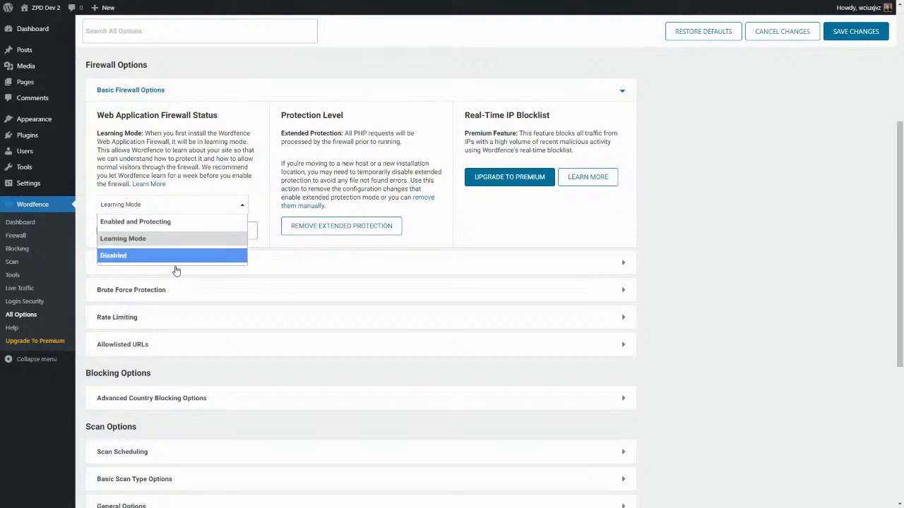
{"action": "left_click", "coordinate": [242, 280]}
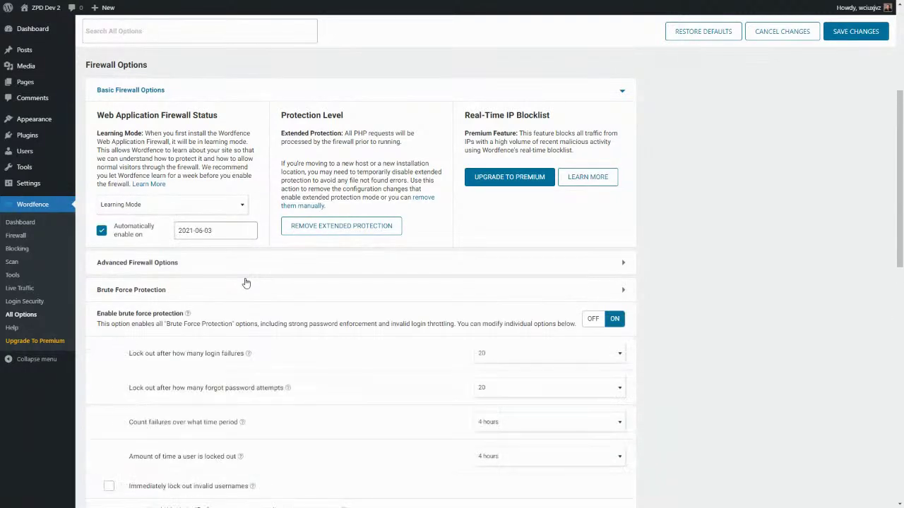
{"action": "left_click", "coordinate": [623, 291]}
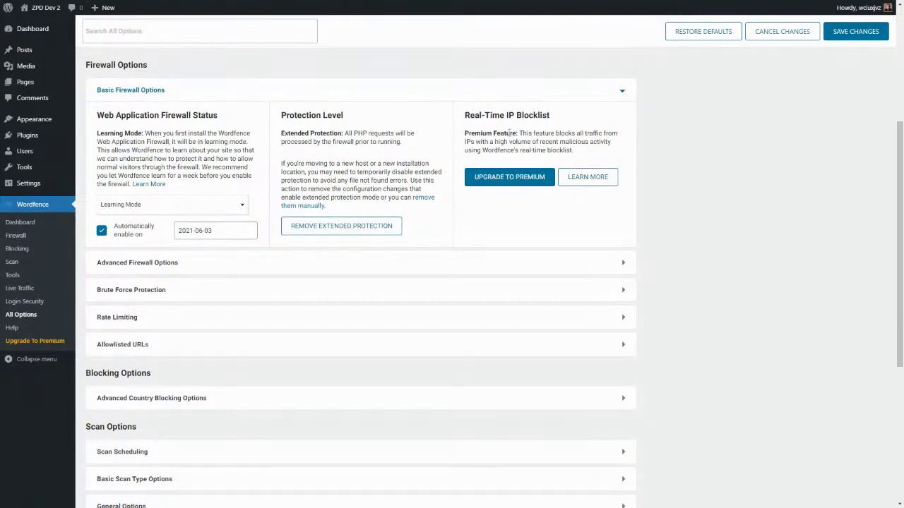
{"action": "left_click", "coordinate": [623, 93]}
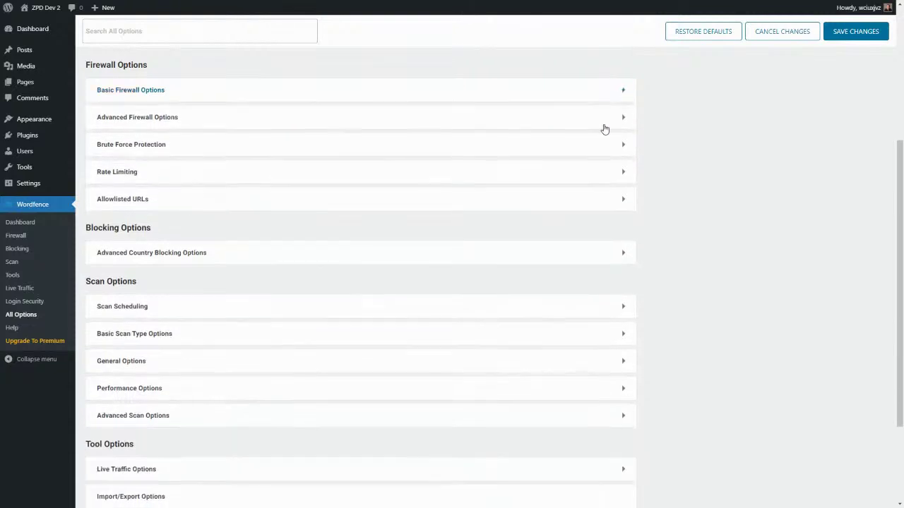
Step: Expand Advanced Firewall Options and go through the Allowlisted IP, Immediately block IPs and Ignored IP fields
{"action": "left_click", "coordinate": [622, 118]}
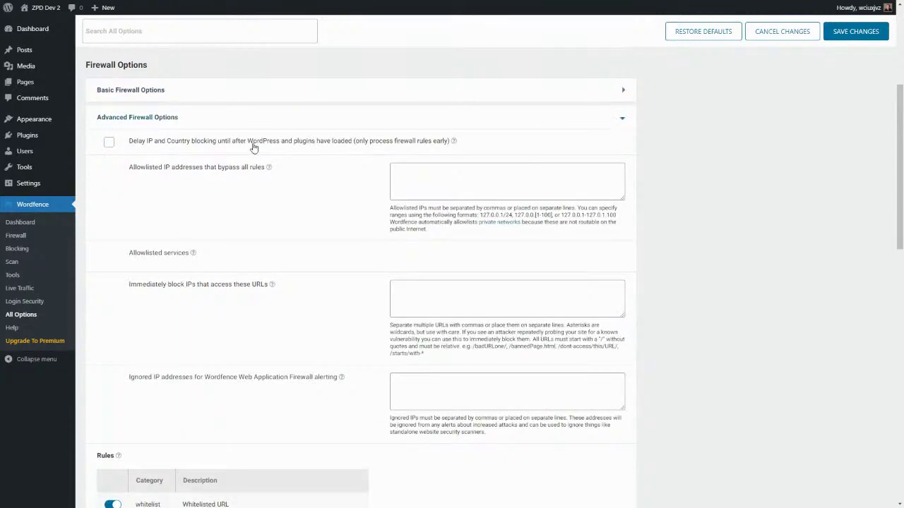
{"action": "left_click", "coordinate": [458, 186]}
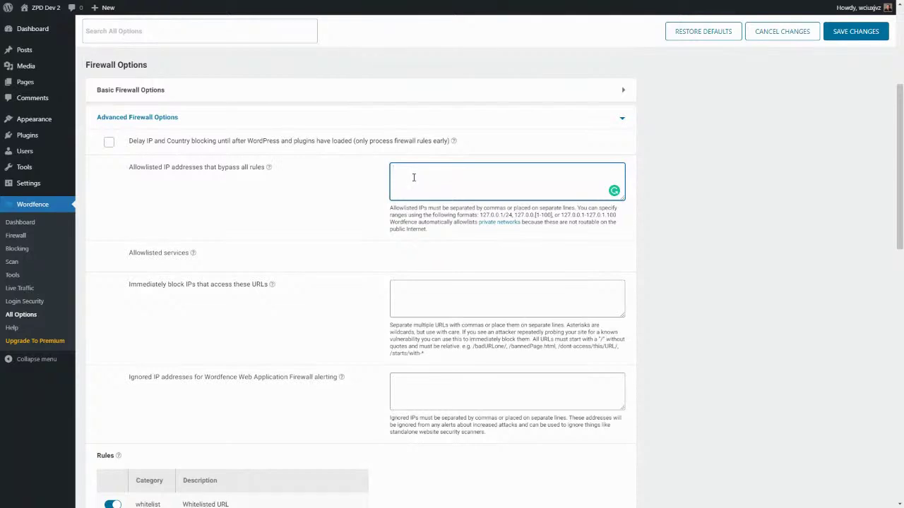
{"action": "scroll", "coordinate": [414, 178], "scroll_direction": "down", "scroll_amount": 3}
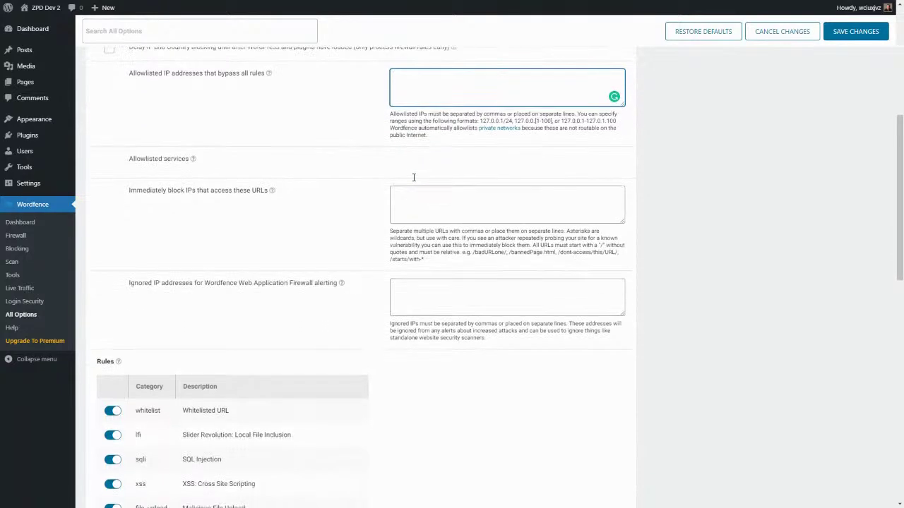
{"action": "left_click", "coordinate": [434, 207]}
{"action": "left_click", "coordinate": [425, 100]}
{"action": "left_click", "coordinate": [427, 206]}
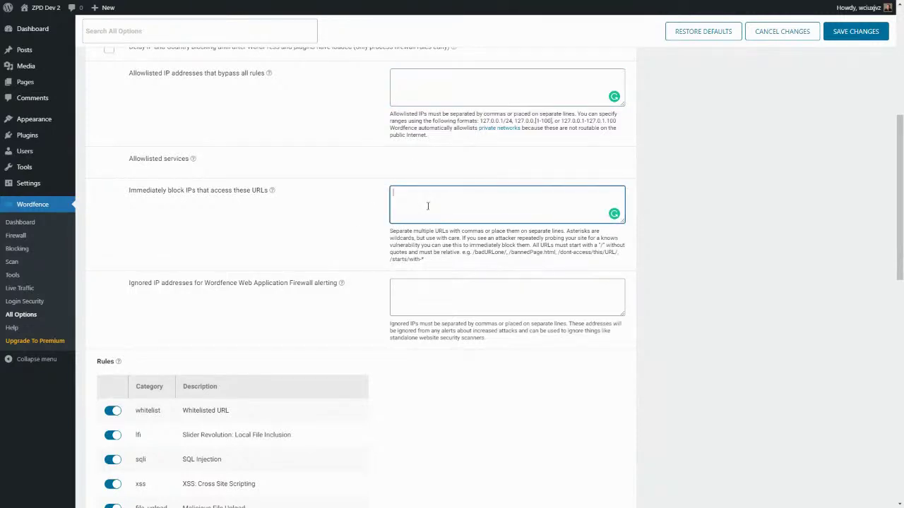
{"action": "left_click", "coordinate": [409, 298]}
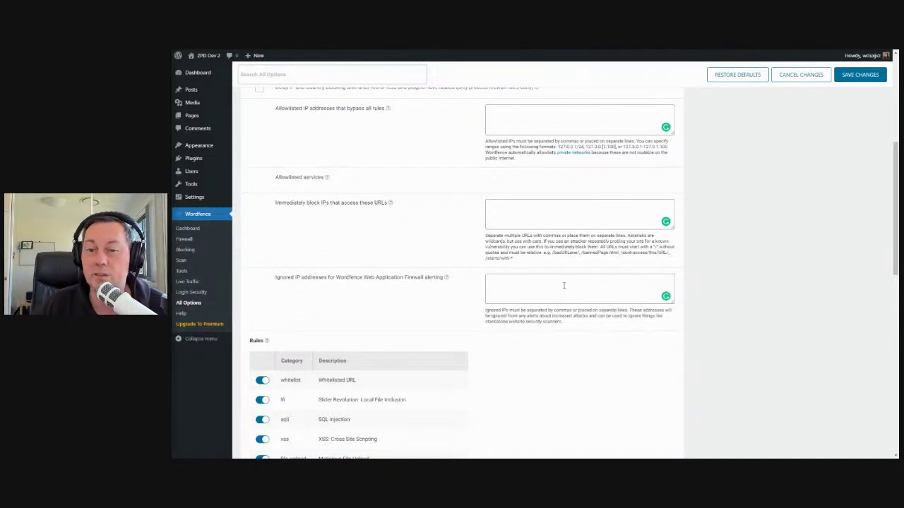
{"action": "scroll", "coordinate": [381, 307], "scroll_direction": "down", "scroll_amount": 1}
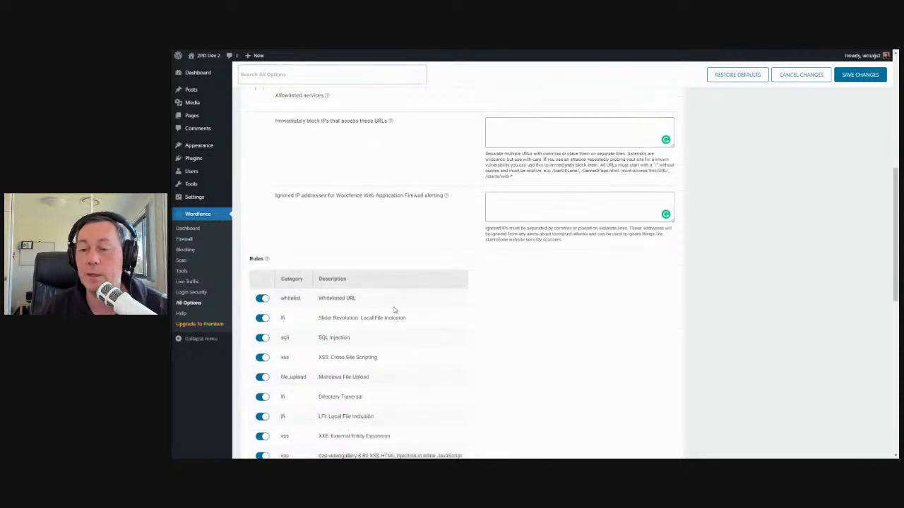
{"action": "scroll", "coordinate": [394, 310], "scroll_direction": "down", "scroll_amount": 3}
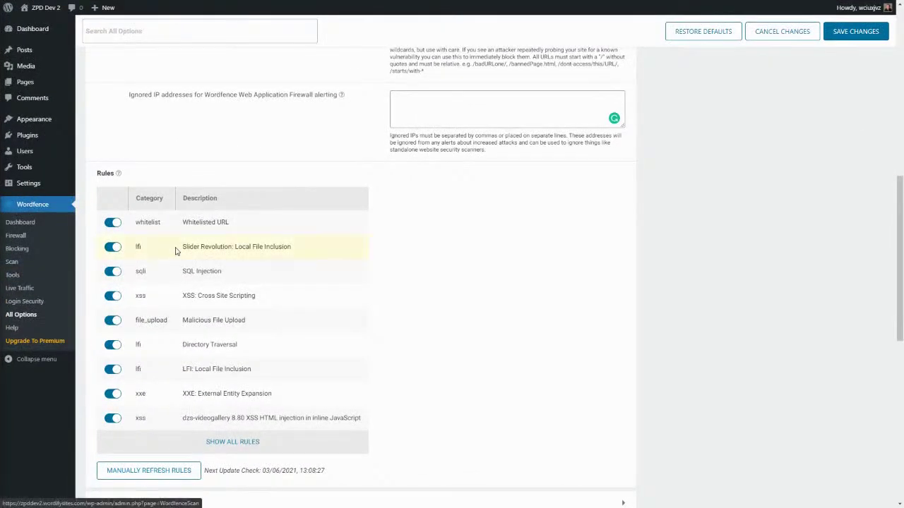
{"action": "scroll", "coordinate": [346, 262], "scroll_direction": "down", "scroll_amount": 2}
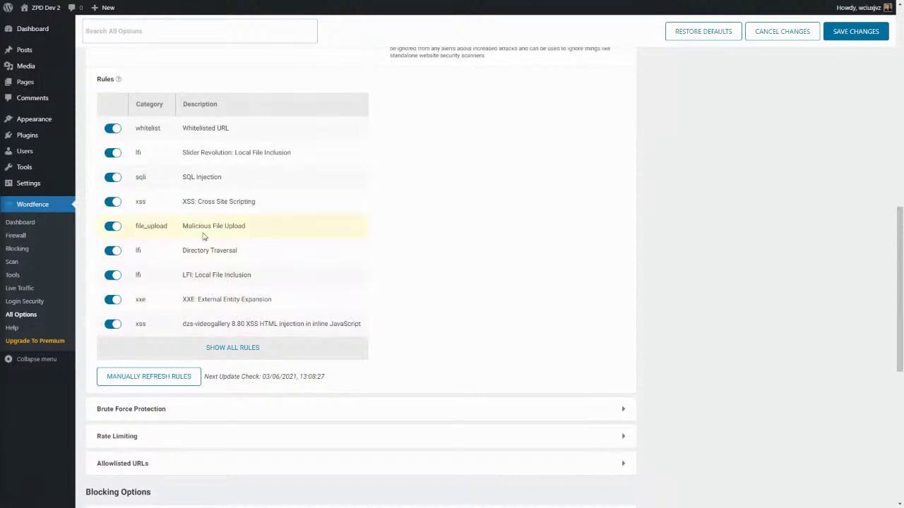
{"action": "scroll", "coordinate": [203, 239], "scroll_direction": "down", "scroll_amount": 1}
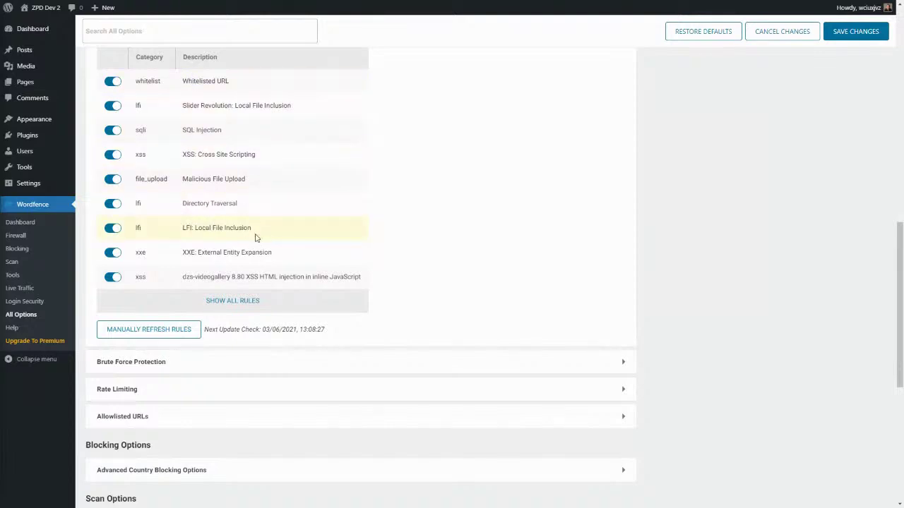
{"action": "scroll", "coordinate": [219, 329], "scroll_direction": "down", "scroll_amount": 1}
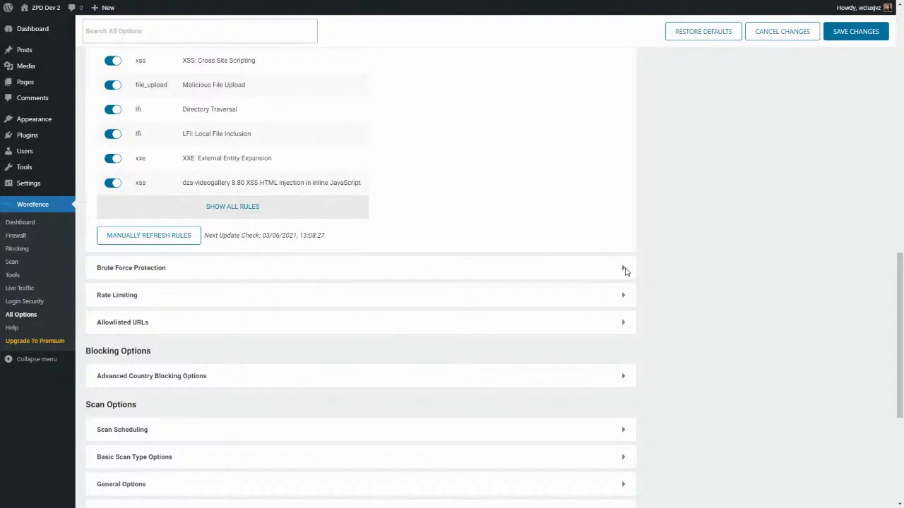
{"action": "left_click", "coordinate": [622, 269]}
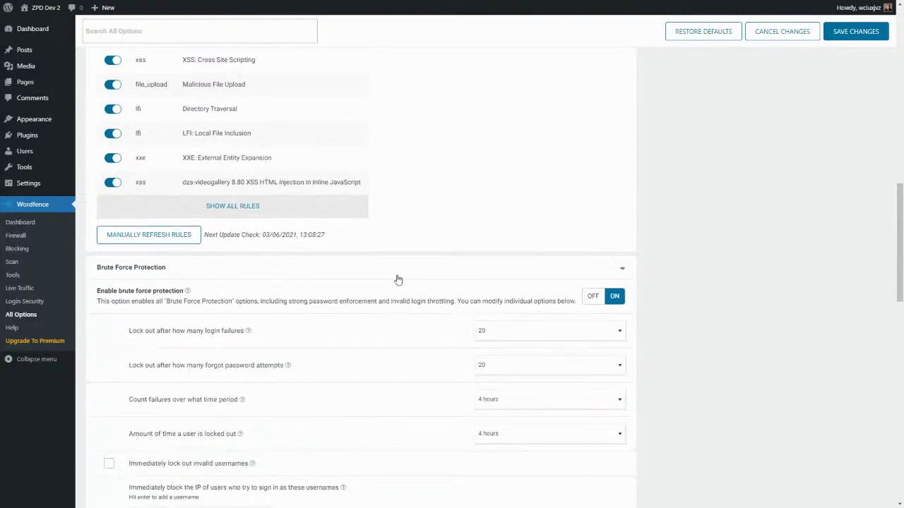
{"action": "scroll", "coordinate": [397, 279], "scroll_direction": "down", "scroll_amount": 3}
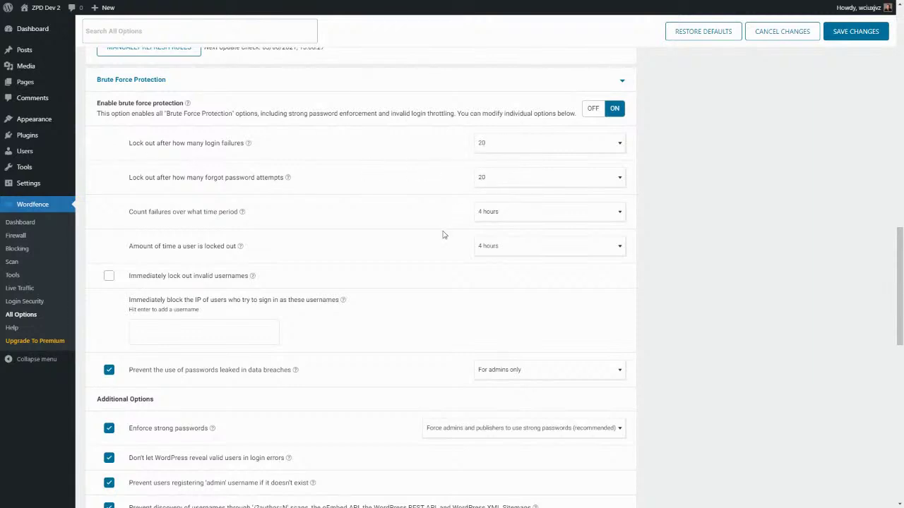
{"action": "left_click", "coordinate": [490, 251]}
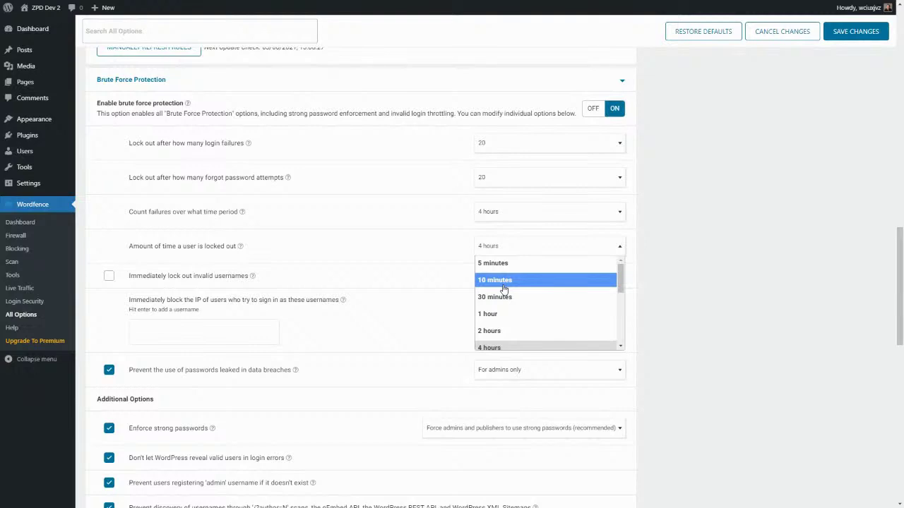
{"action": "left_click", "coordinate": [405, 244]}
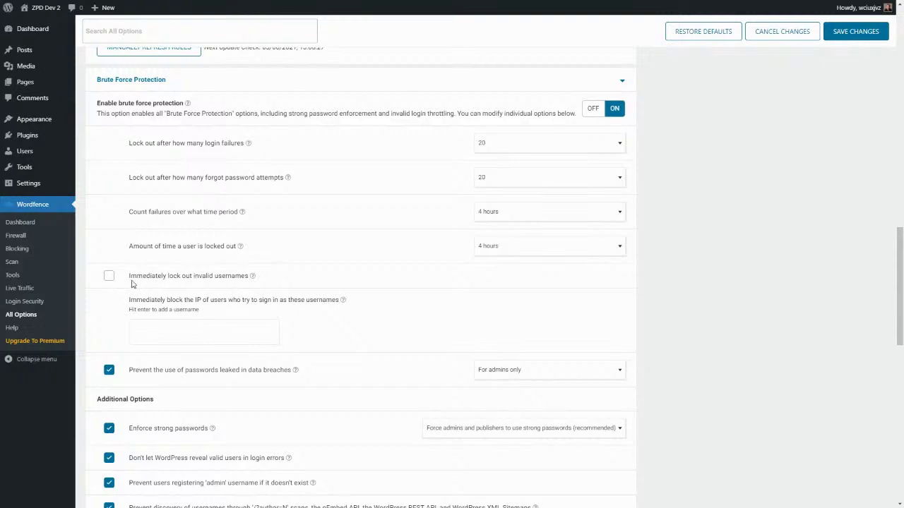
{"action": "left_click", "coordinate": [109, 277]}
{"action": "left_click", "coordinate": [110, 277]}
{"action": "scroll", "coordinate": [314, 242], "scroll_direction": "down", "scroll_amount": 3}
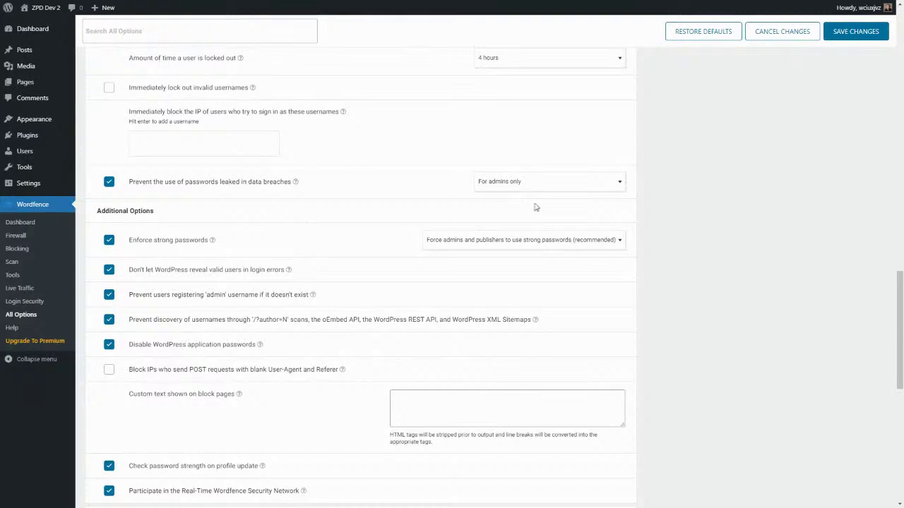
{"action": "left_click", "coordinate": [620, 185]}
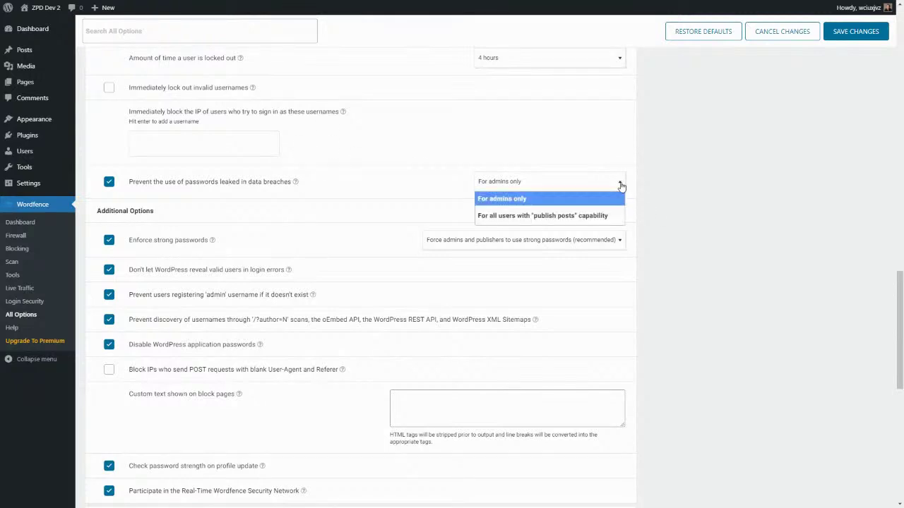
{"action": "left_click", "coordinate": [674, 192]}
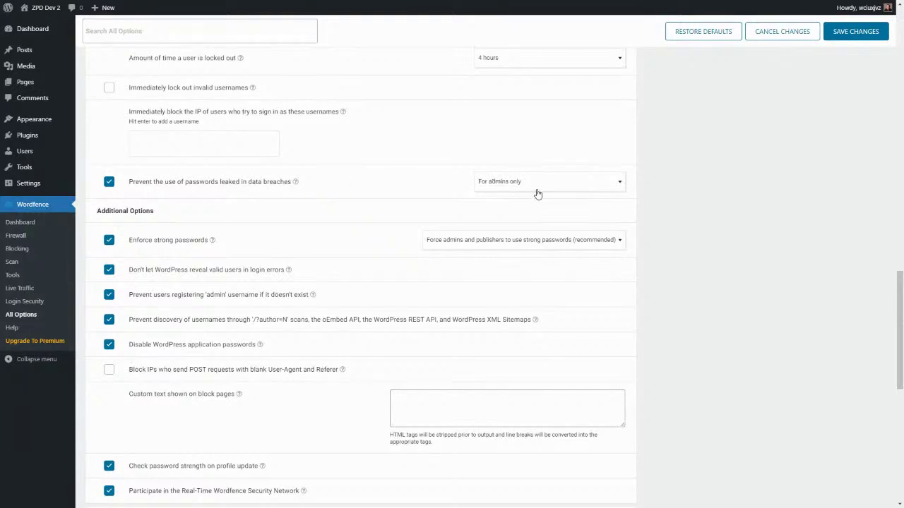
{"action": "left_click", "coordinate": [617, 185]}
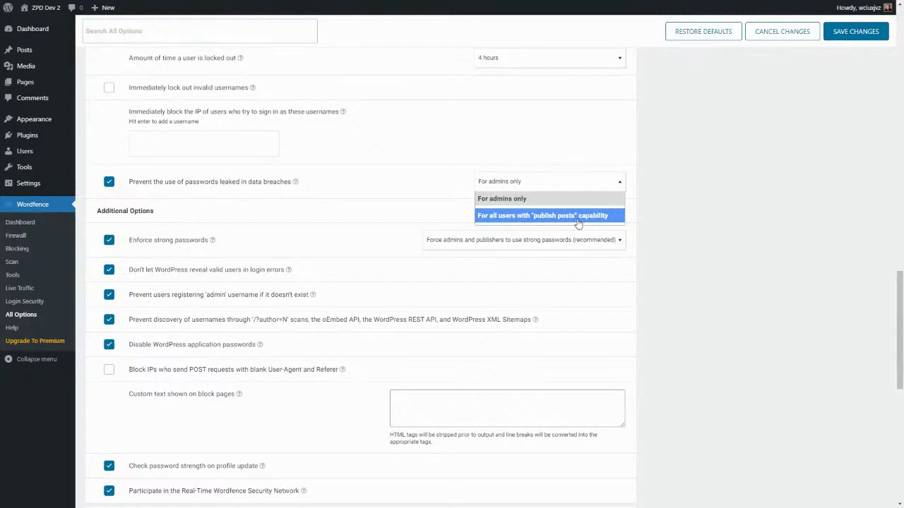
{"action": "left_click", "coordinate": [345, 227]}
{"action": "scroll", "coordinate": [344, 228], "scroll_direction": "down", "scroll_amount": 3}
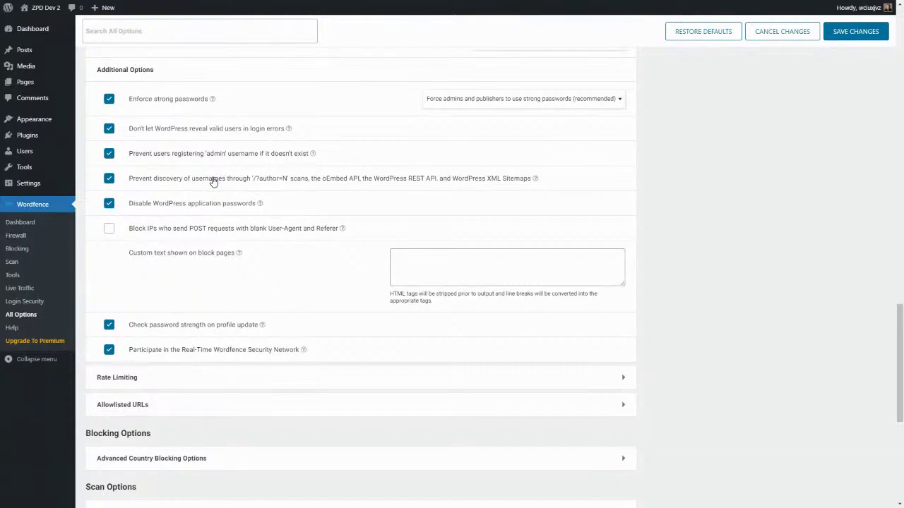
Step: Uncheck 'Participate in the Real-Time Wordfence Security Network' in All Options
{"action": "scroll", "coordinate": [213, 248], "scroll_direction": "down", "scroll_amount": 2}
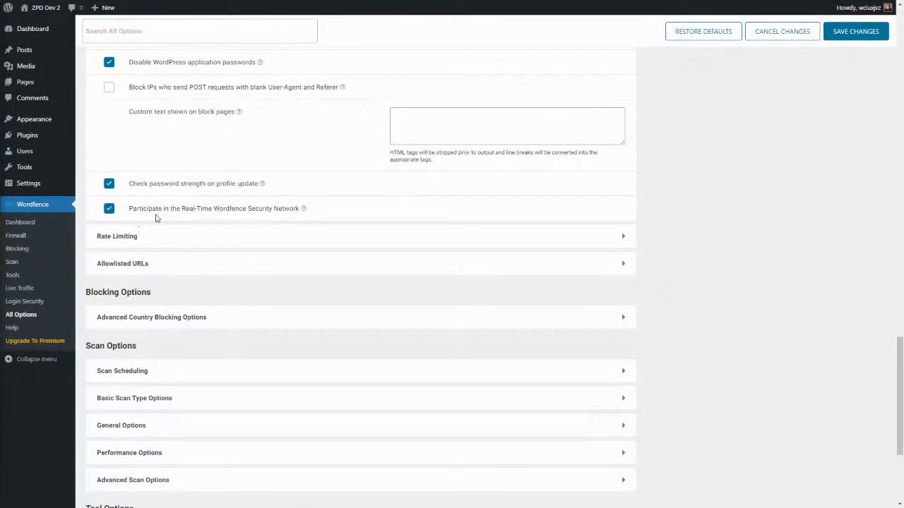
{"action": "left_click", "coordinate": [109, 210]}
{"action": "scroll", "coordinate": [330, 243], "scroll_direction": "down", "scroll_amount": 1}
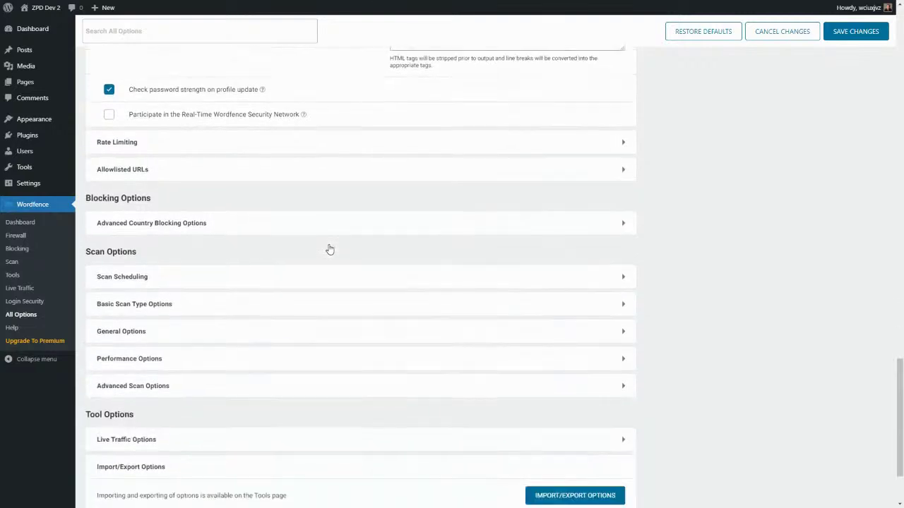
{"action": "left_click", "coordinate": [625, 144]}
{"action": "scroll", "coordinate": [440, 224], "scroll_direction": "down", "scroll_amount": 1}
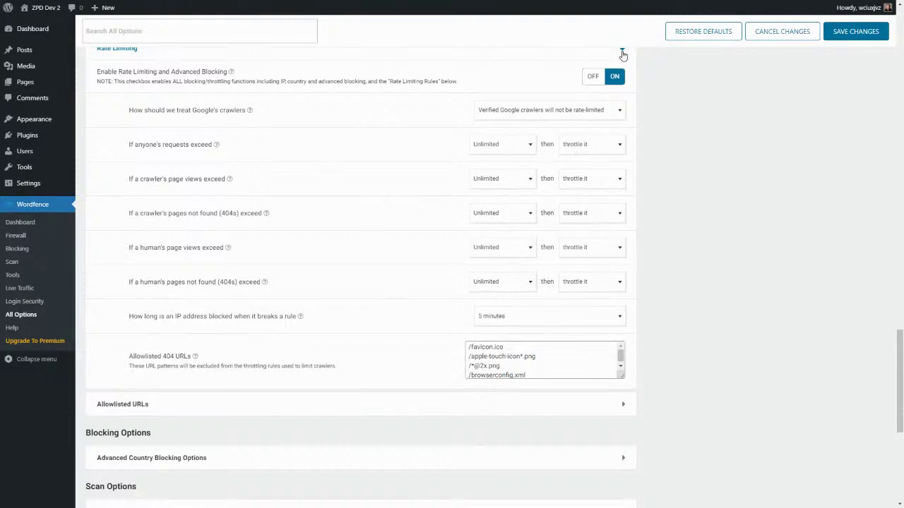
{"action": "left_click", "coordinate": [622, 53]}
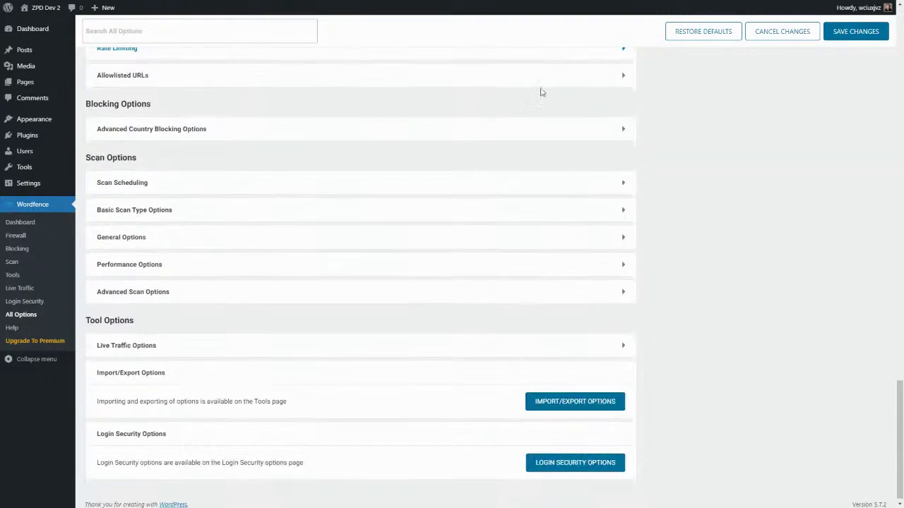
{"action": "left_click", "coordinate": [622, 75]}
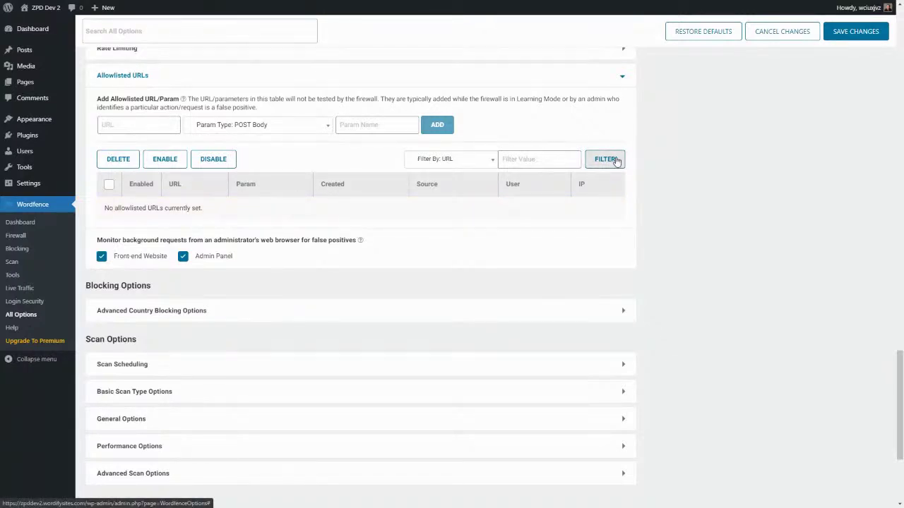
{"action": "left_click", "coordinate": [623, 79]}
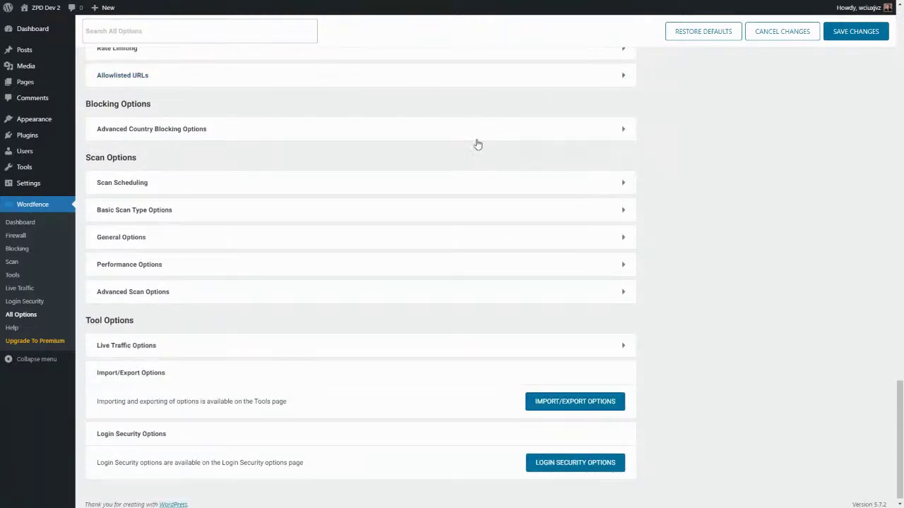
{"action": "left_click", "coordinate": [624, 130]}
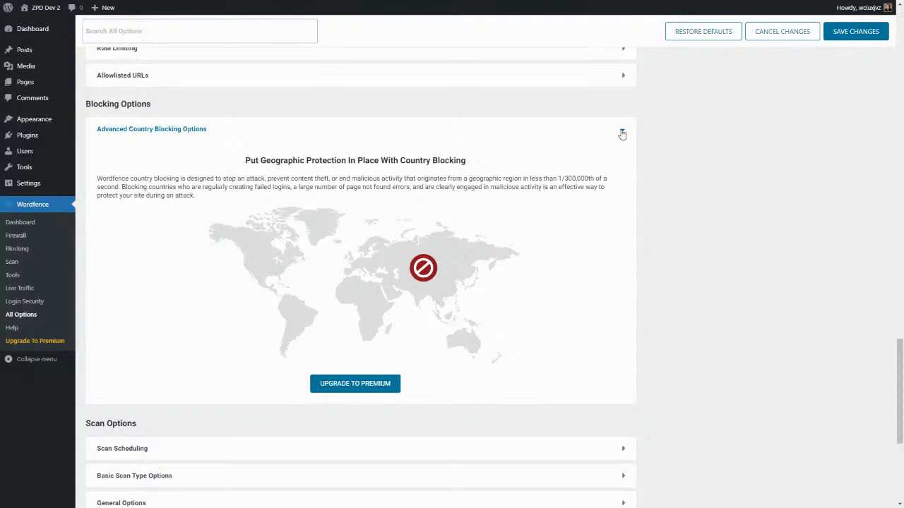
{"action": "left_click", "coordinate": [622, 134]}
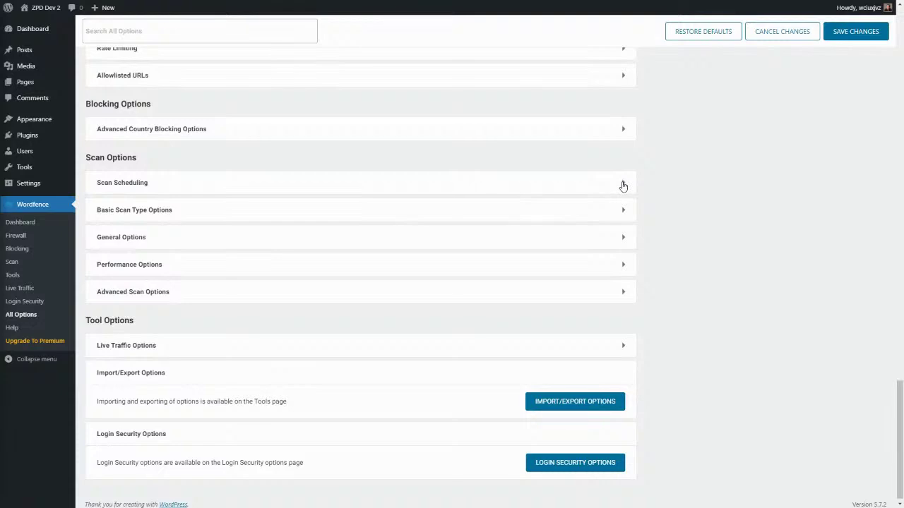
{"action": "left_click", "coordinate": [622, 185]}
Step: Collapse Scan Scheduling and expand Basic Scan Type Options, with Standard Scan selected
{"action": "scroll", "coordinate": [314, 211], "scroll_direction": "down", "scroll_amount": 2}
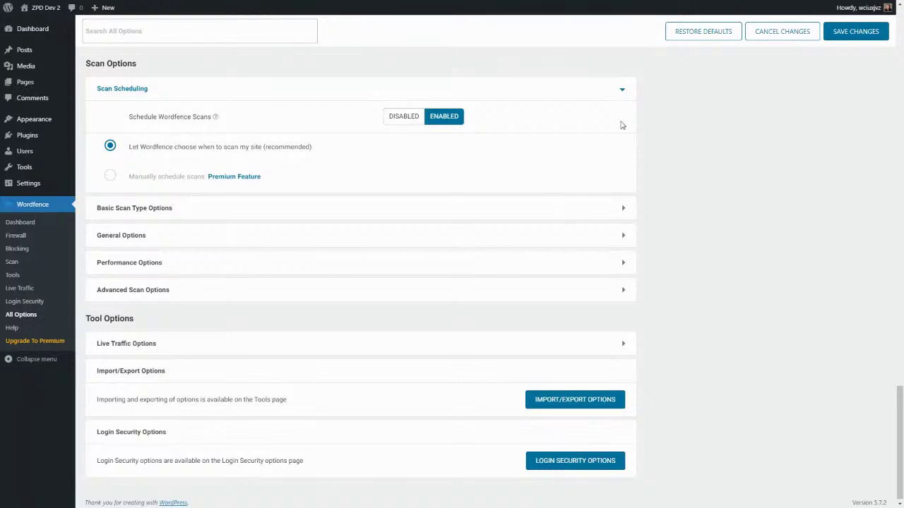
{"action": "left_click", "coordinate": [624, 91]}
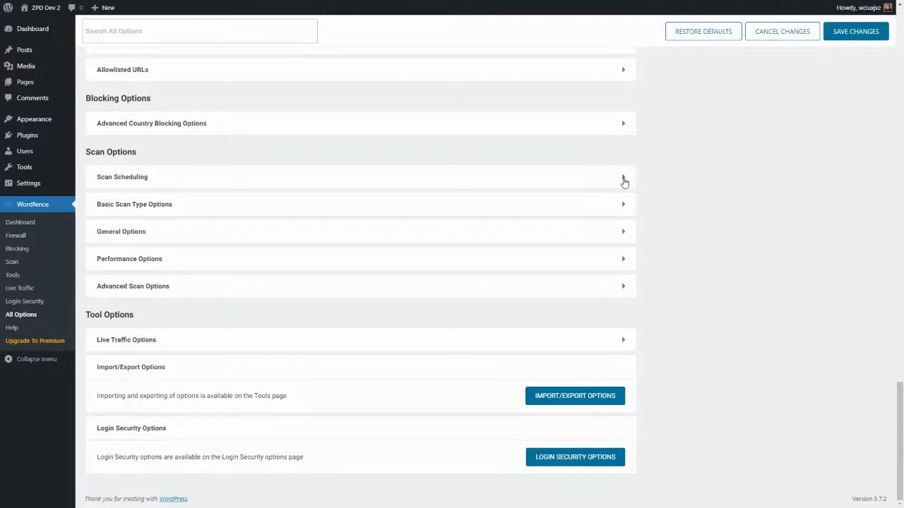
{"action": "left_click", "coordinate": [622, 204]}
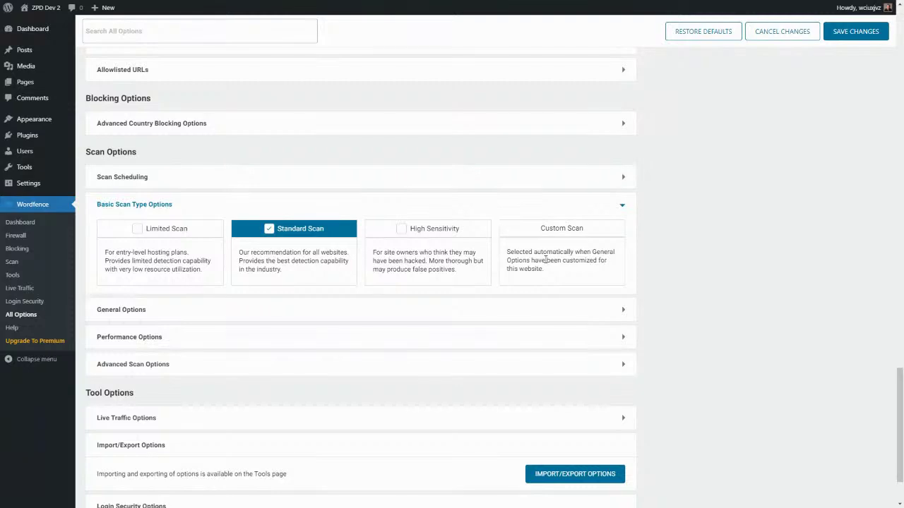
Step: Expand General Options and scroll through its core-file, malware and vulnerability scan checkboxes
{"action": "left_click", "coordinate": [624, 315]}
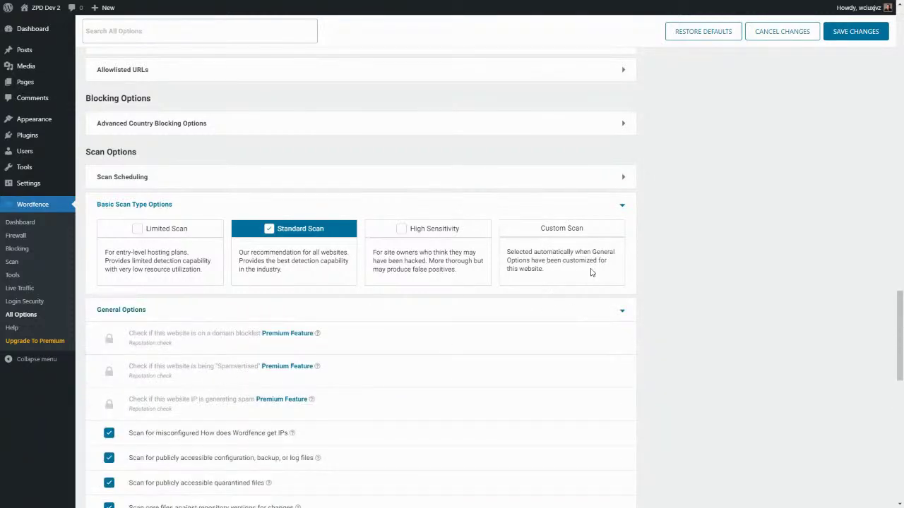
{"action": "scroll", "coordinate": [575, 262], "scroll_direction": "down", "scroll_amount": 1}
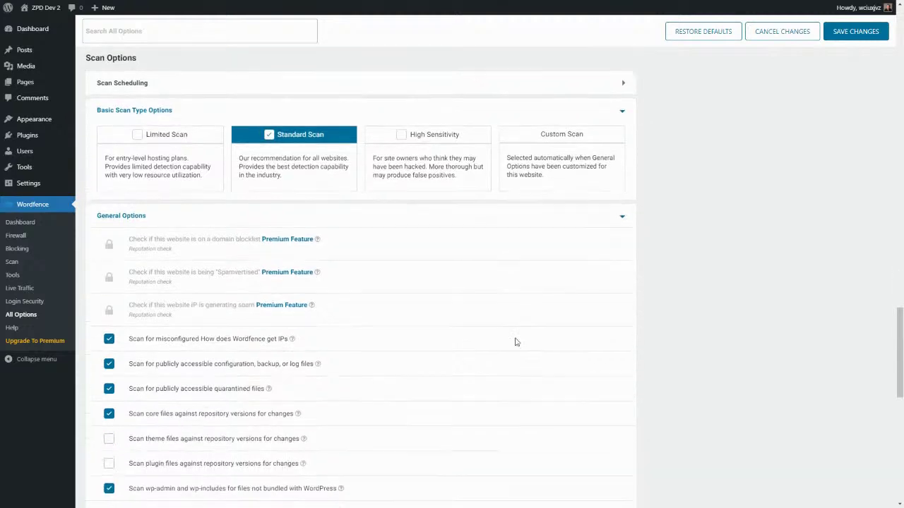
{"action": "scroll", "coordinate": [269, 247], "scroll_direction": "down", "scroll_amount": 2}
{"action": "scroll", "coordinate": [238, 224], "scroll_direction": "down", "scroll_amount": 2}
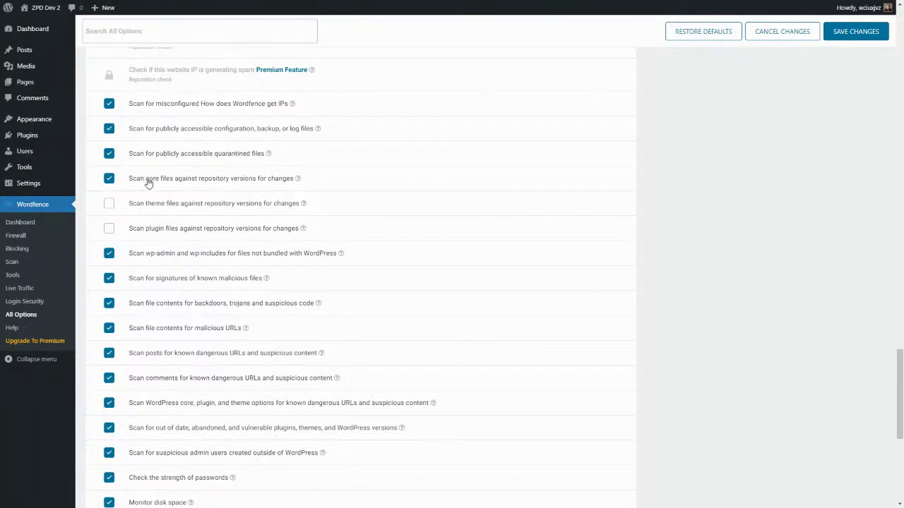
Step: Check 'Scan plugin files against repository versions for changes' and 'Scan files outside your WordPress installation'
{"action": "left_click", "coordinate": [110, 230]}
{"action": "scroll", "coordinate": [182, 297], "scroll_direction": "down", "scroll_amount": 3}
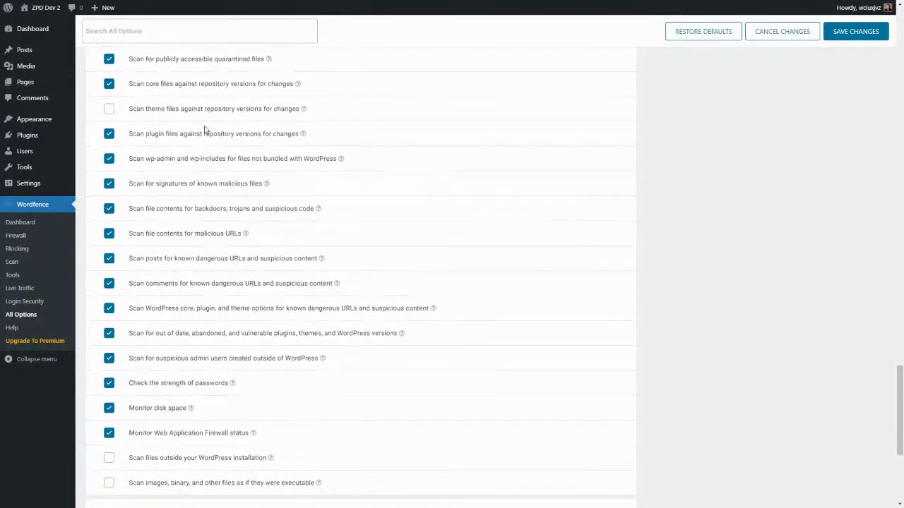
{"action": "scroll", "coordinate": [205, 128], "scroll_direction": "down", "scroll_amount": 4}
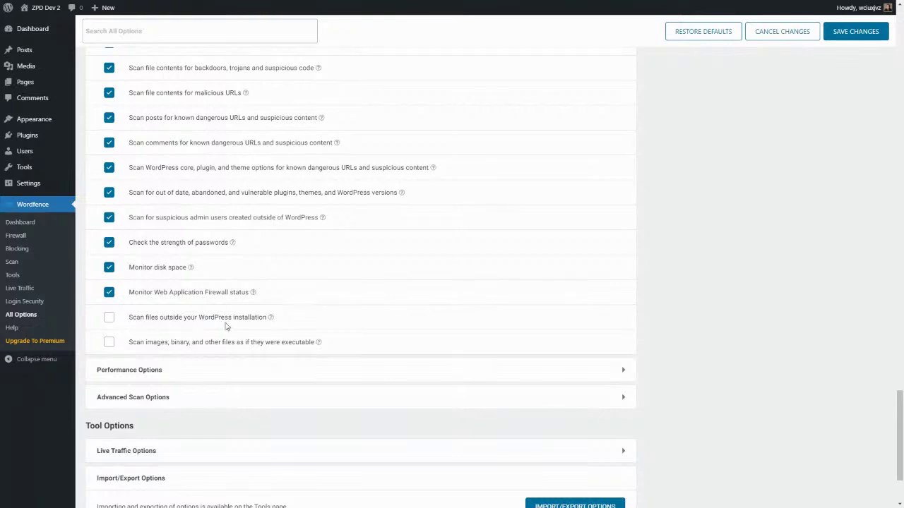
{"action": "left_click", "coordinate": [110, 317]}
Step: Expand the Performance Options and Advanced Scan Options sections in All Options
{"action": "left_click", "coordinate": [623, 372]}
{"action": "scroll", "coordinate": [537, 381], "scroll_direction": "down", "scroll_amount": 4}
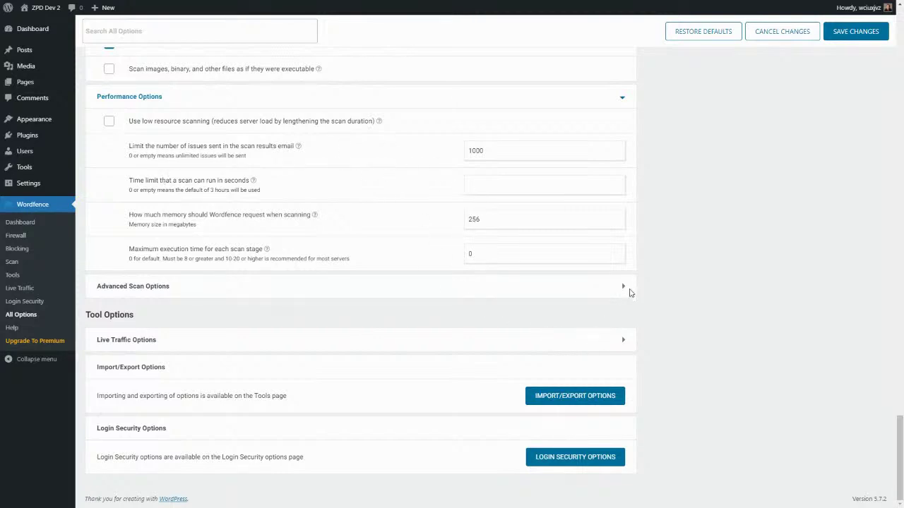
{"action": "left_click", "coordinate": [624, 287]}
Step: Leave the additional scan signatures field empty and save the All Options changes
{"action": "scroll", "coordinate": [478, 315], "scroll_direction": "down", "scroll_amount": 2}
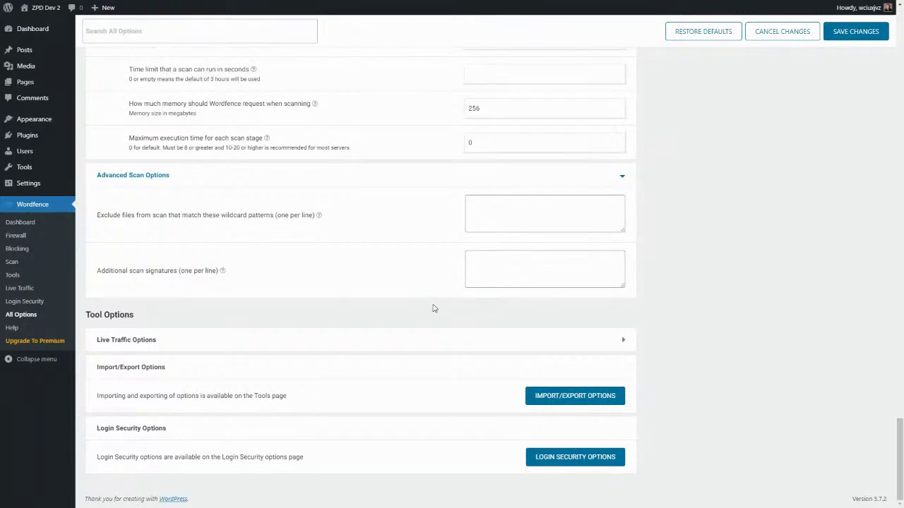
{"action": "left_click", "coordinate": [495, 267]}
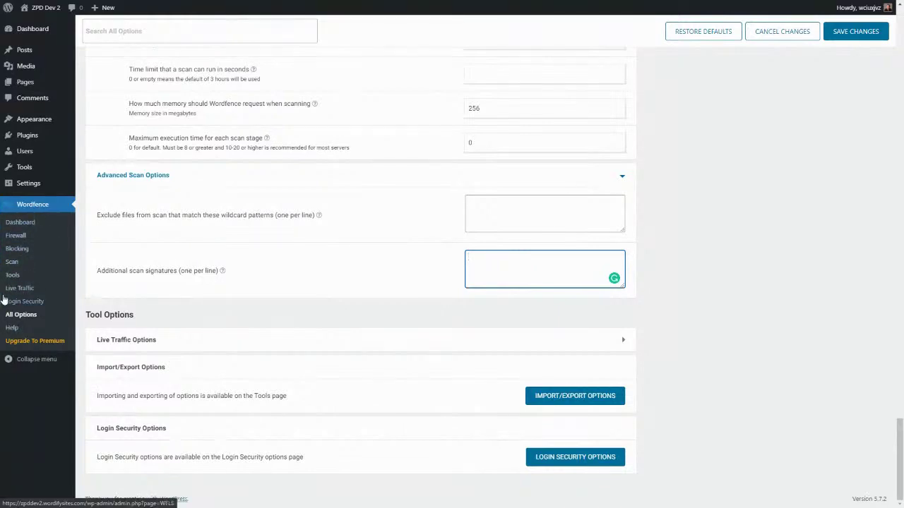
{"action": "scroll", "coordinate": [390, 295], "scroll_direction": "up", "scroll_amount": 10}
{"action": "scroll", "coordinate": [388, 295], "scroll_direction": "up", "scroll_amount": 15}
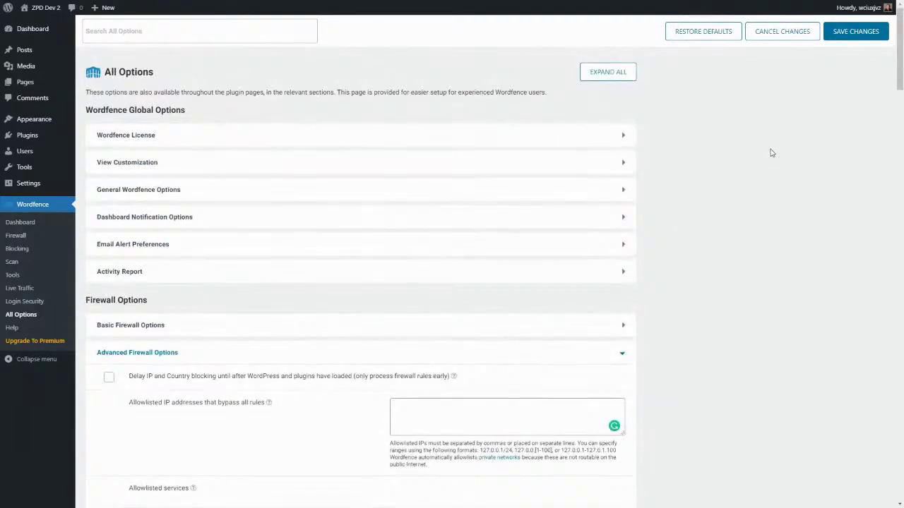
{"action": "left_click", "coordinate": [856, 34]}
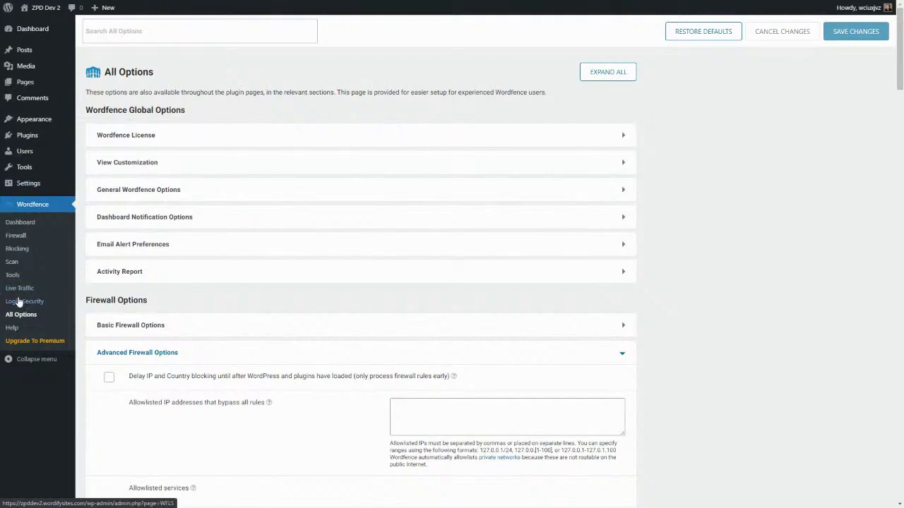
Step: Open Wordfence Firewall, dismiss its tour, and scroll through the summary cards and attack chart
{"action": "left_click", "coordinate": [14, 242]}
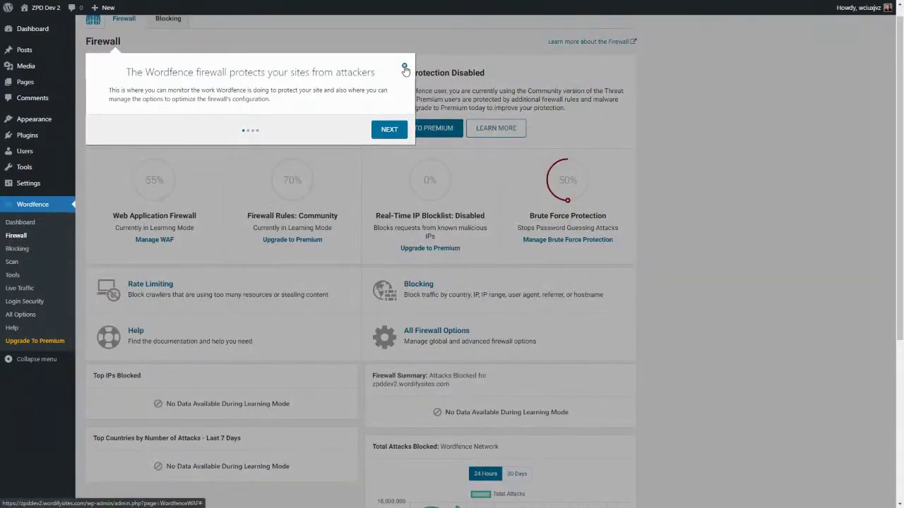
{"action": "left_click", "coordinate": [404, 67]}
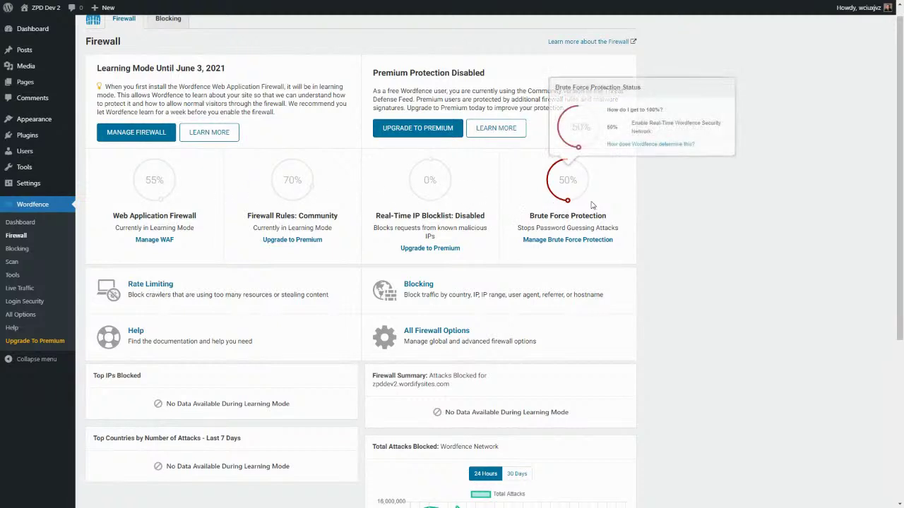
{"action": "scroll", "coordinate": [445, 211], "scroll_direction": "down", "scroll_amount": 1}
{"action": "scroll", "coordinate": [443, 211], "scroll_direction": "down", "scroll_amount": 2}
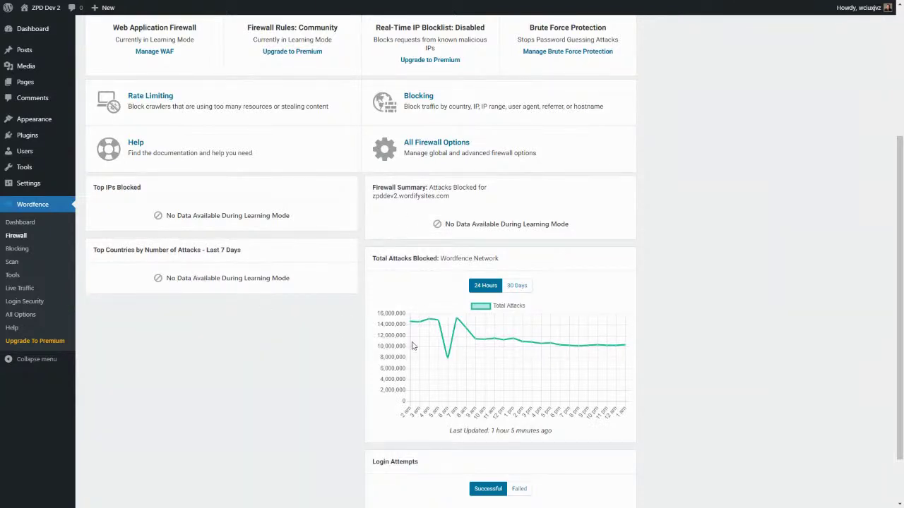
{"action": "scroll", "coordinate": [460, 371], "scroll_direction": "down", "scroll_amount": 2}
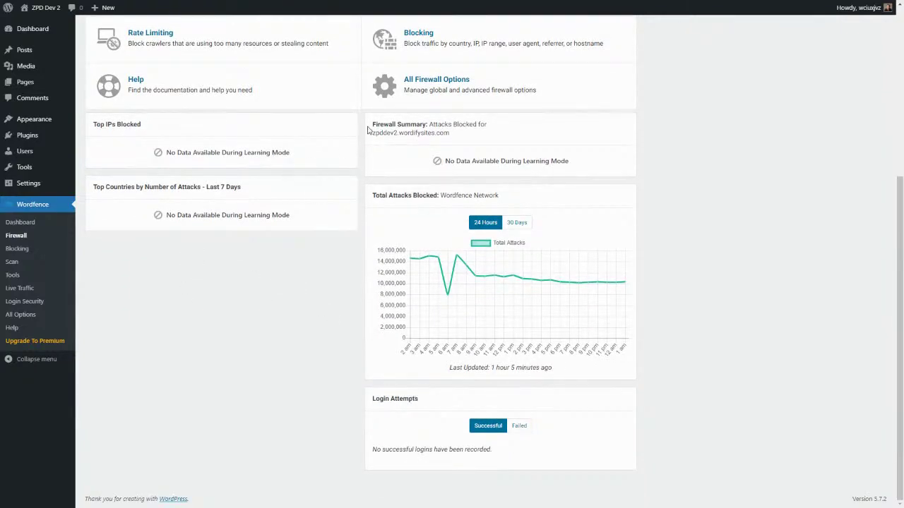
{"action": "scroll", "coordinate": [355, 224], "scroll_direction": "up", "scroll_amount": 3}
{"action": "scroll", "coordinate": [354, 225], "scroll_direction": "down", "scroll_amount": 2}
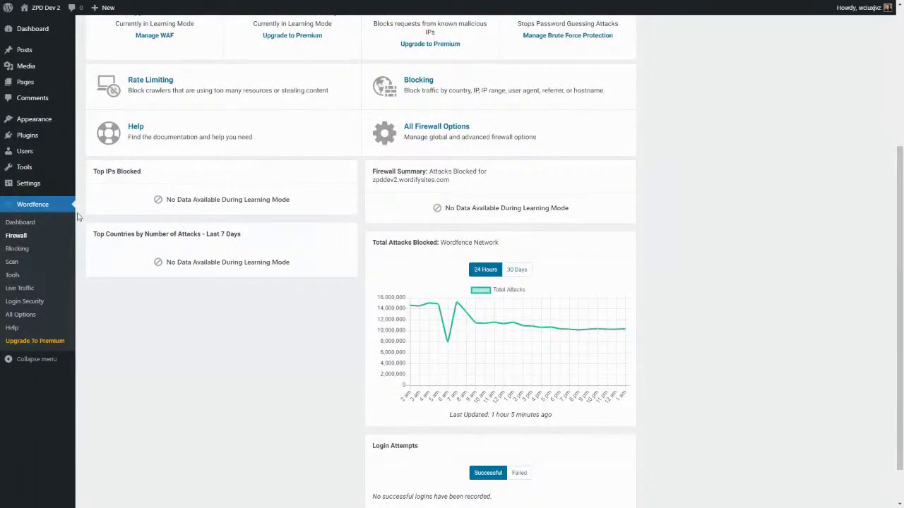
{"action": "left_click", "coordinate": [18, 250]}
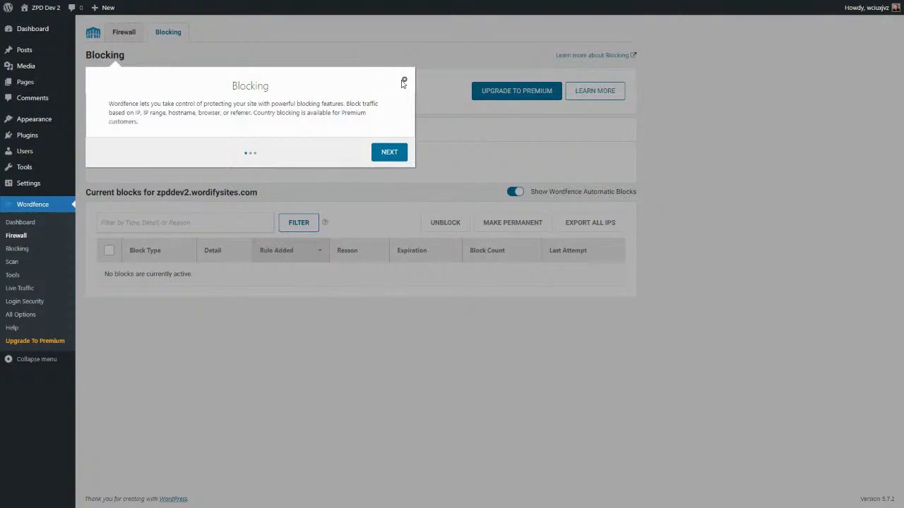
Step: Close the Blocking introduction, confirming no active blocks, then go to Wordfence Scan
{"action": "left_click", "coordinate": [403, 82]}
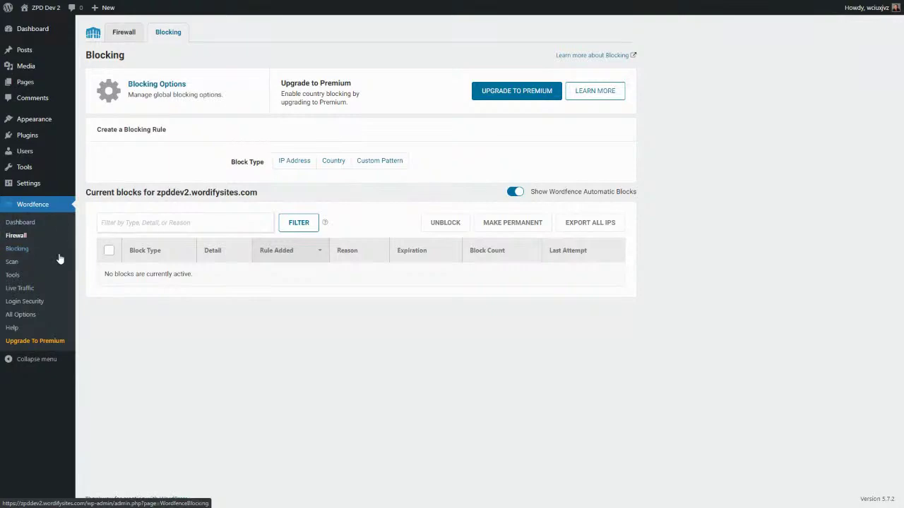
{"action": "left_click", "coordinate": [14, 262]}
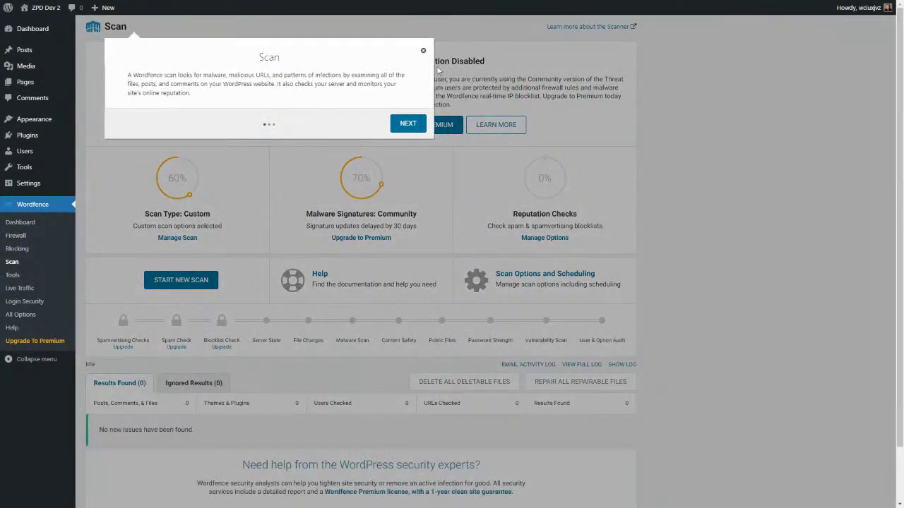
Step: Dismiss the Scan tour and start a new site scan
{"action": "left_click", "coordinate": [423, 50]}
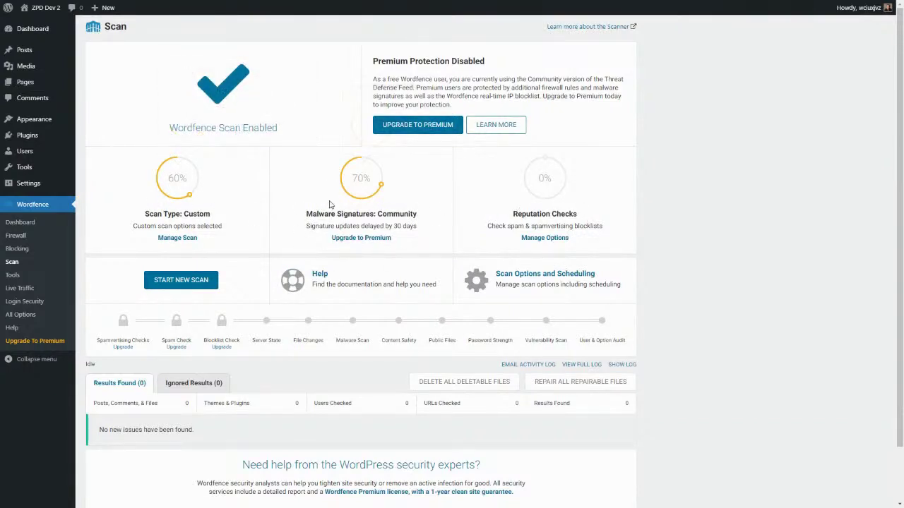
{"action": "scroll", "coordinate": [329, 202], "scroll_direction": "down", "scroll_amount": 1}
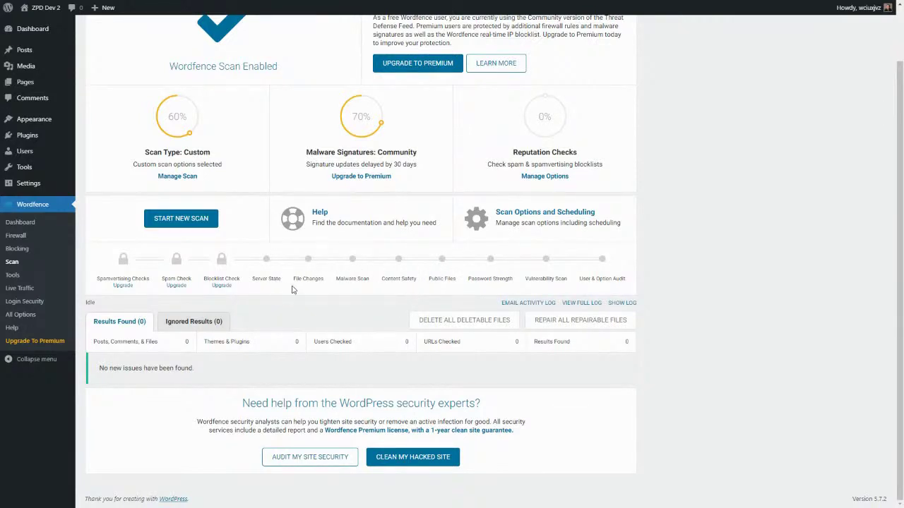
{"action": "left_click", "coordinate": [181, 218]}
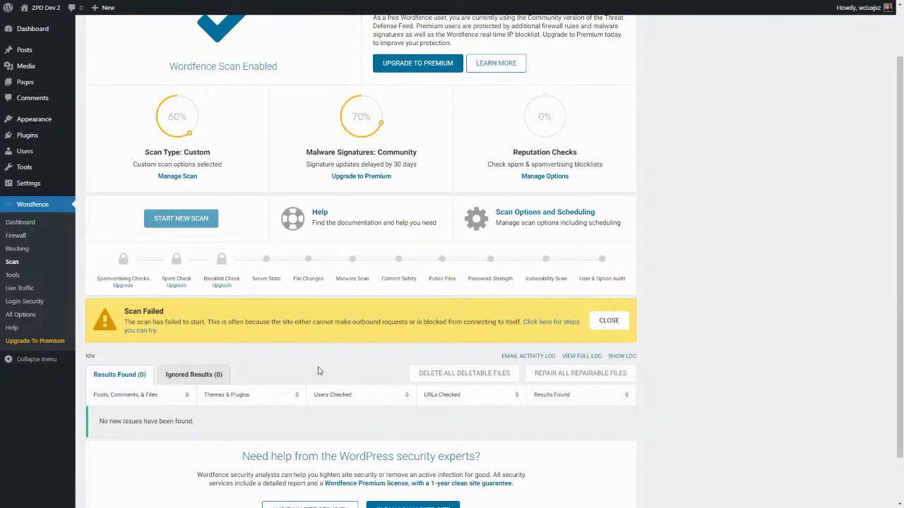
Step: Close the Scan Failed banner and check the log reads 'Scan stop request received.'
{"action": "left_click", "coordinate": [608, 321]}
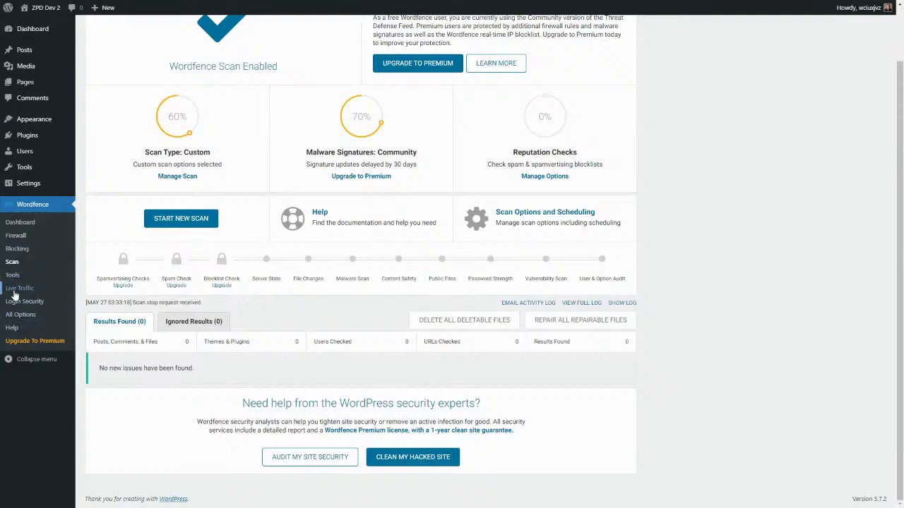
{"action": "scroll", "coordinate": [264, 273], "scroll_direction": "up", "scroll_amount": 1}
{"action": "scroll", "coordinate": [265, 272], "scroll_direction": "down", "scroll_amount": 1}
{"action": "scroll", "coordinate": [146, 191], "scroll_direction": "up", "scroll_amount": 1}
{"action": "scroll", "coordinate": [146, 191], "scroll_direction": "down", "scroll_amount": 1}
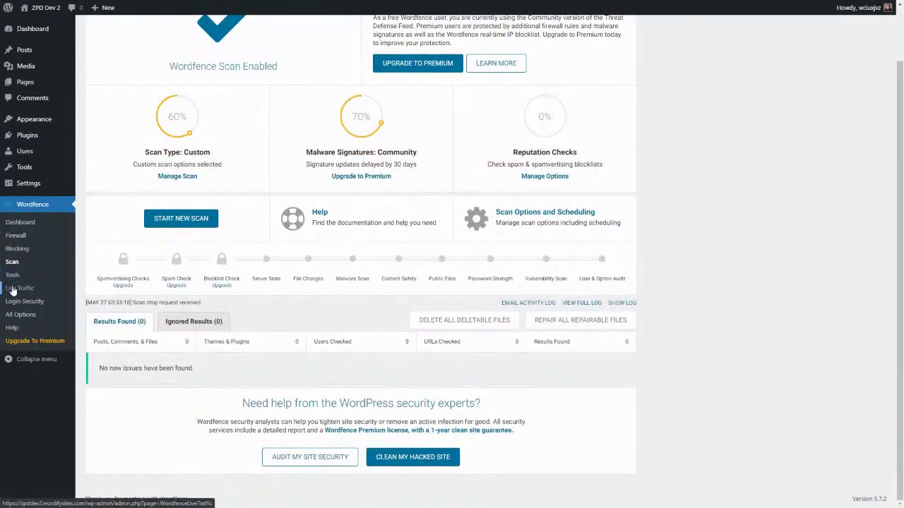
Step: Review the Tools Live Traffic and Import/Export Options views, then open Login Security's 2FA page, dismissing both intros
{"action": "left_click", "coordinate": [12, 275]}
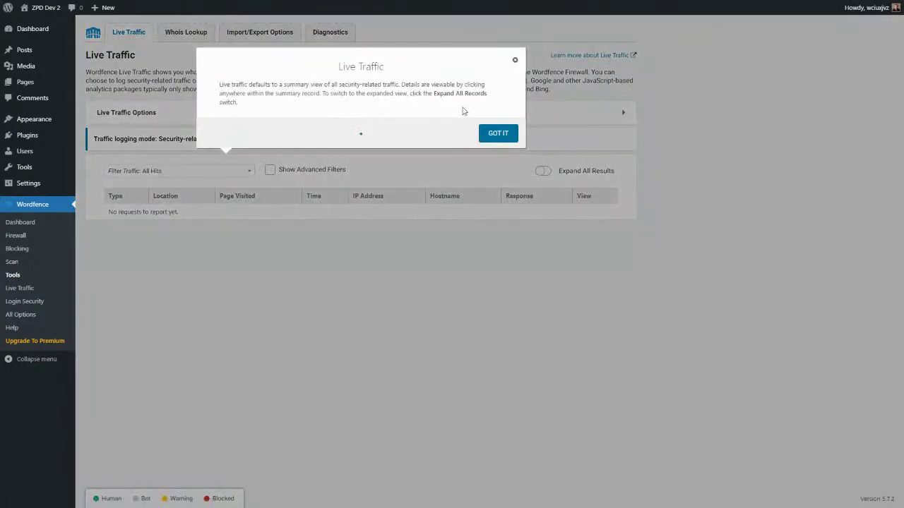
{"action": "left_click", "coordinate": [515, 60]}
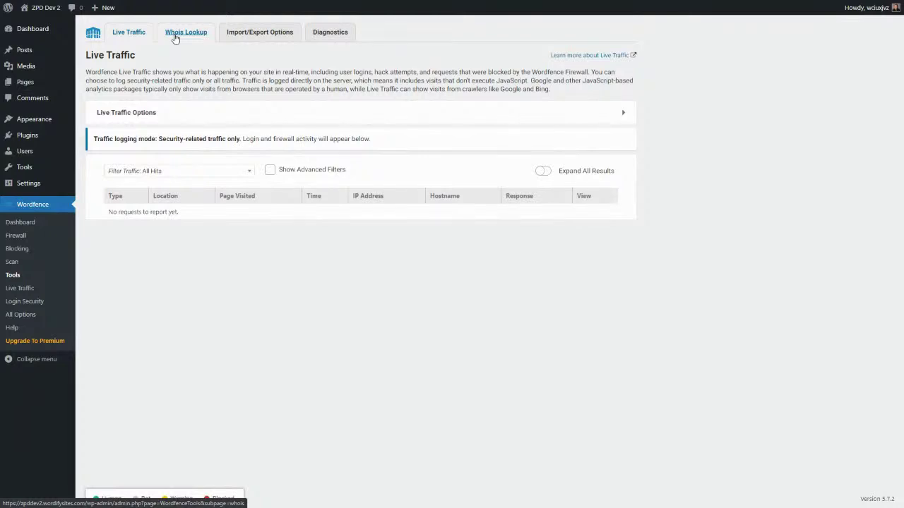
{"action": "left_click", "coordinate": [249, 37]}
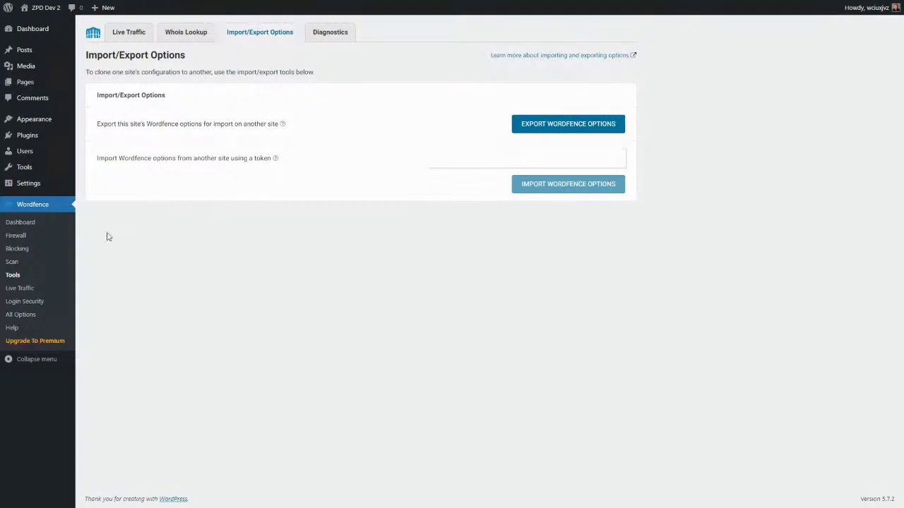
{"action": "left_click", "coordinate": [26, 290]}
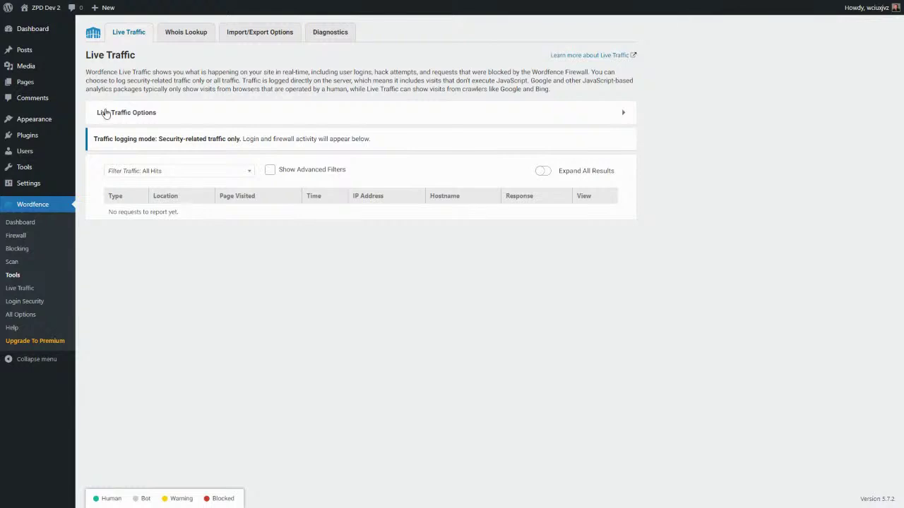
{"action": "left_click", "coordinate": [22, 301]}
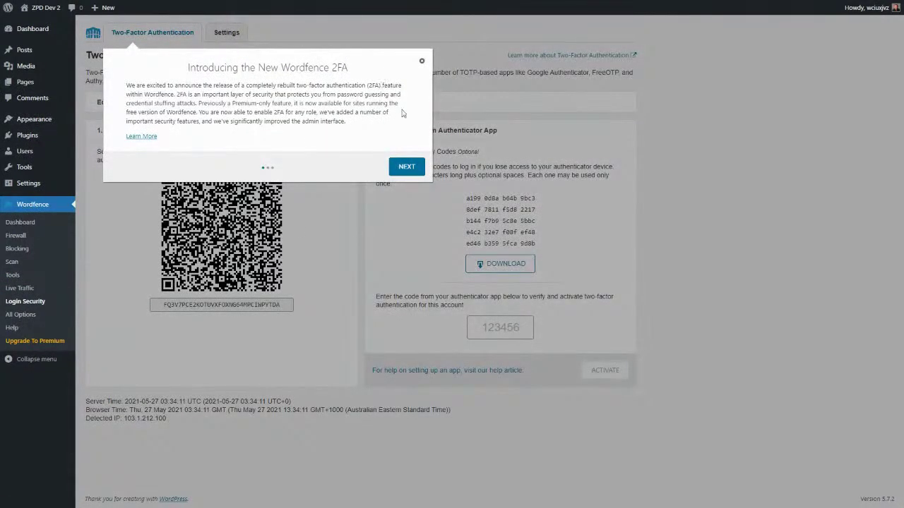
{"action": "left_click", "coordinate": [422, 61]}
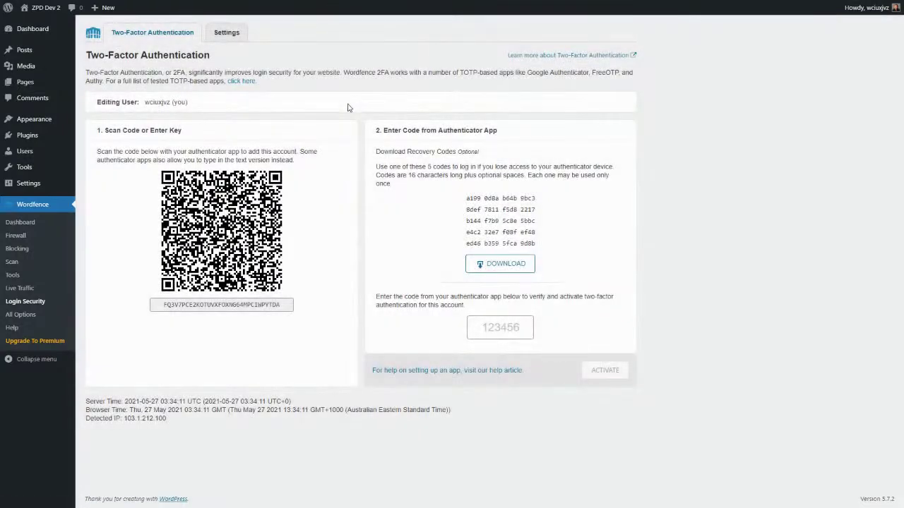